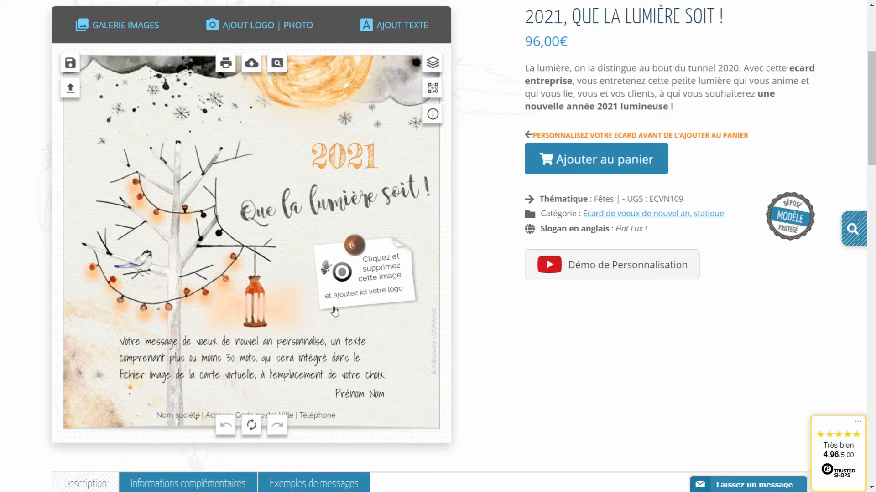
# Delete the note's placeholder logo, upload print-et-web.jpg and drag it onto the pinned note.
pyautogui.click(357, 287)
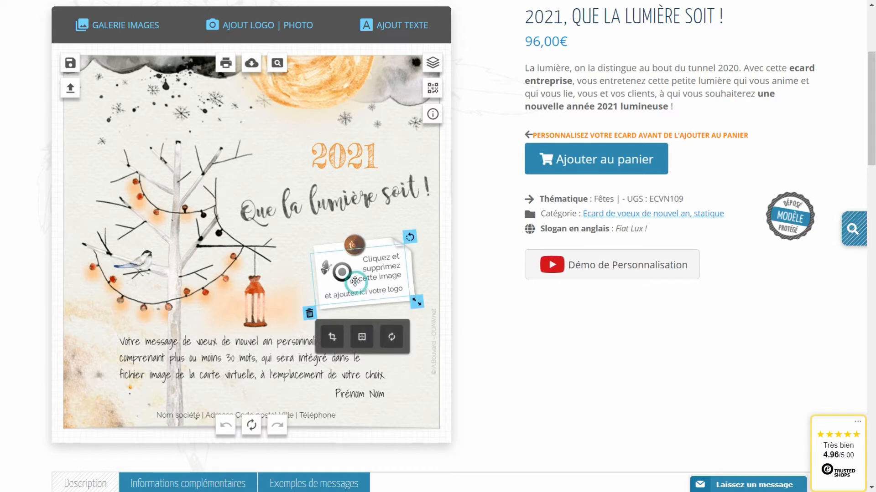
pyautogui.click(309, 314)
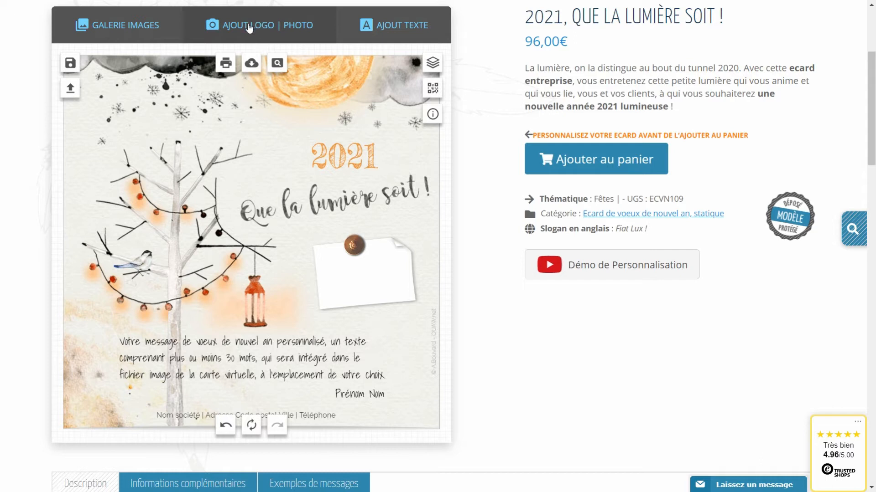
pyautogui.click(250, 28)
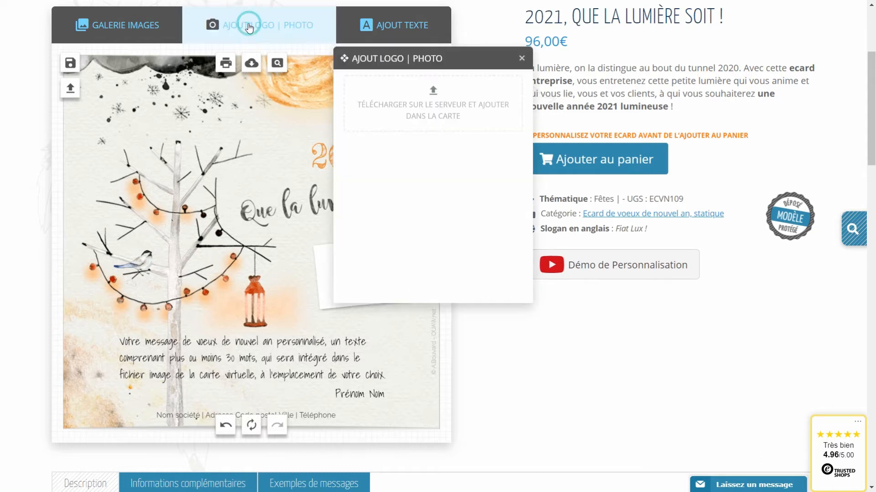
pyautogui.click(432, 96)
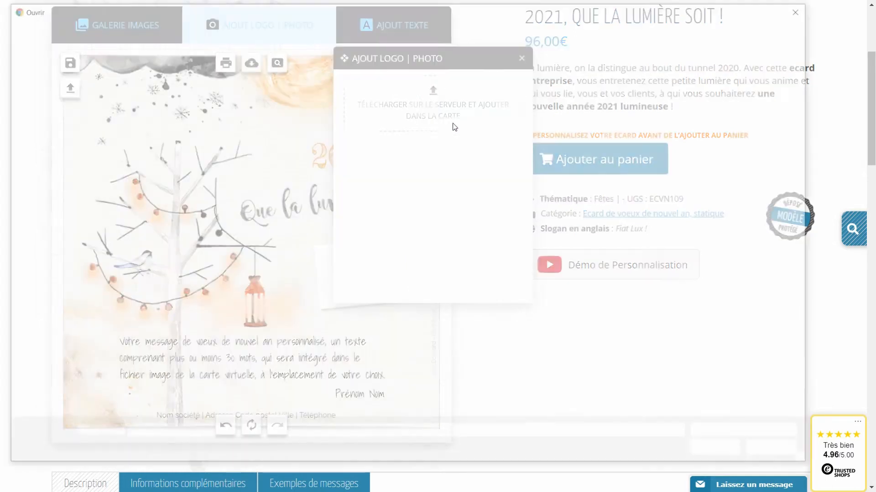
pyautogui.click(266, 176)
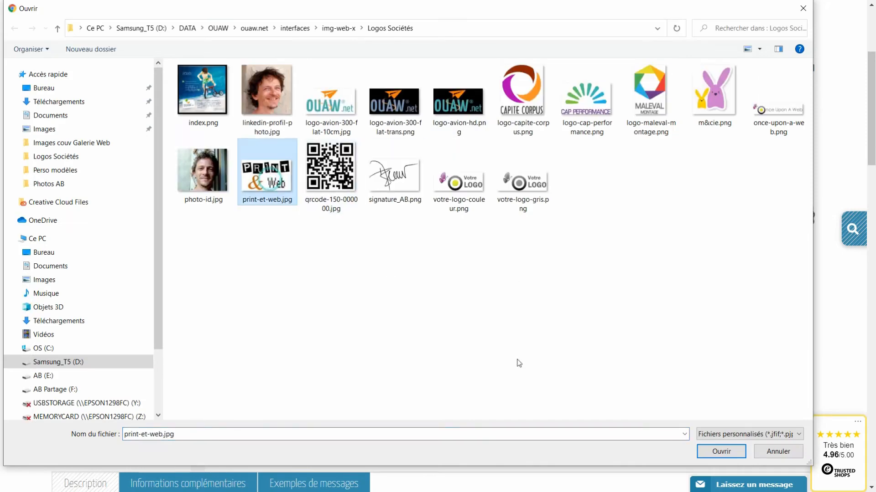
pyautogui.click(720, 452)
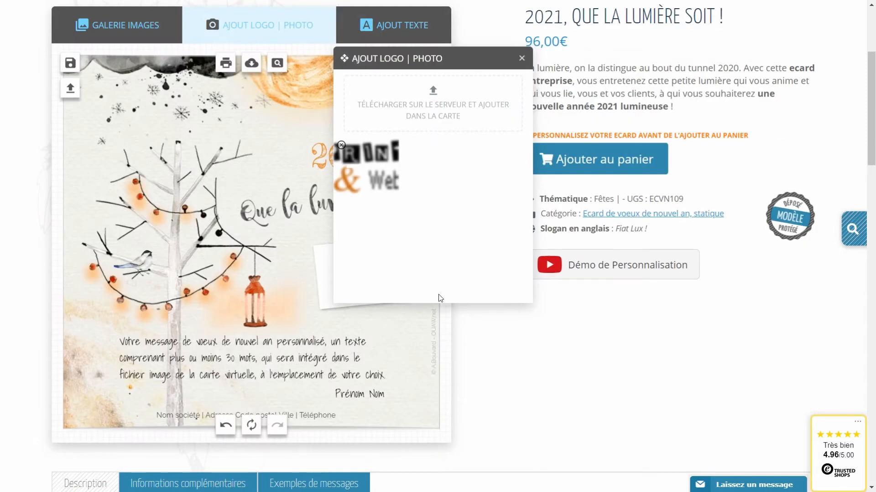
pyautogui.click(269, 246)
pyautogui.moveTo(270, 246); pyautogui.dragTo(352, 270)
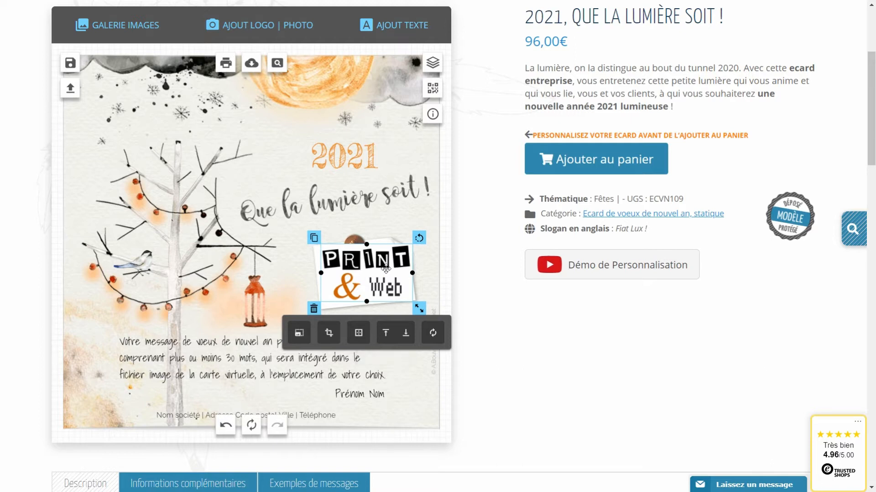
# Send the Print & Web image behind the pin, tilt and shrink it, then reselect it.
pyautogui.moveTo(375, 279); pyautogui.dragTo(371, 280)
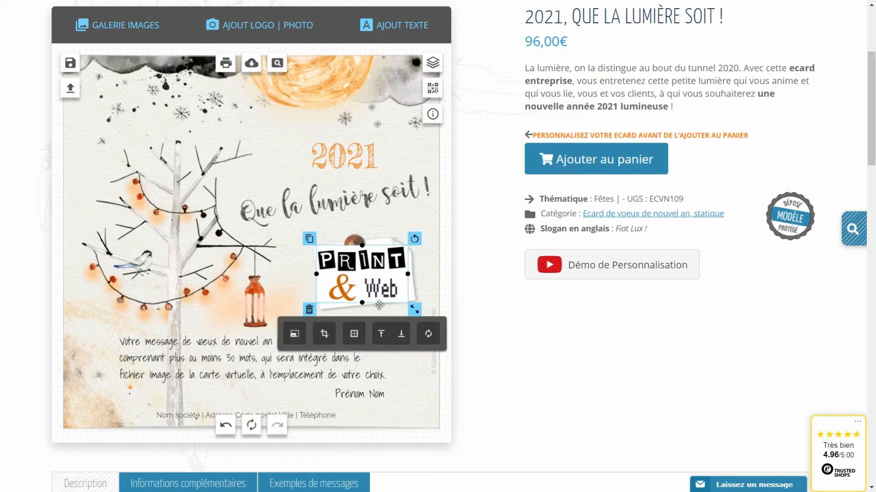
pyautogui.click(401, 334)
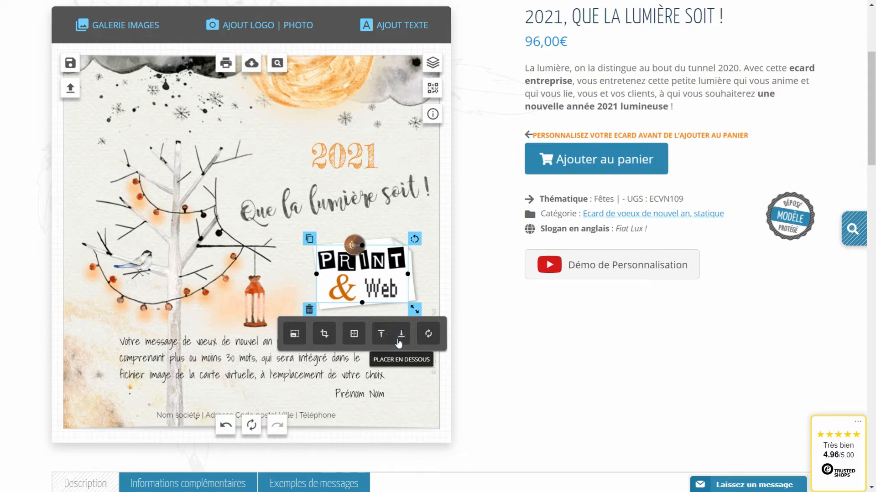
pyautogui.click(369, 278)
pyautogui.moveTo(369, 277); pyautogui.dragTo(371, 281)
pyautogui.moveTo(415, 238); pyautogui.dragTo(414, 234)
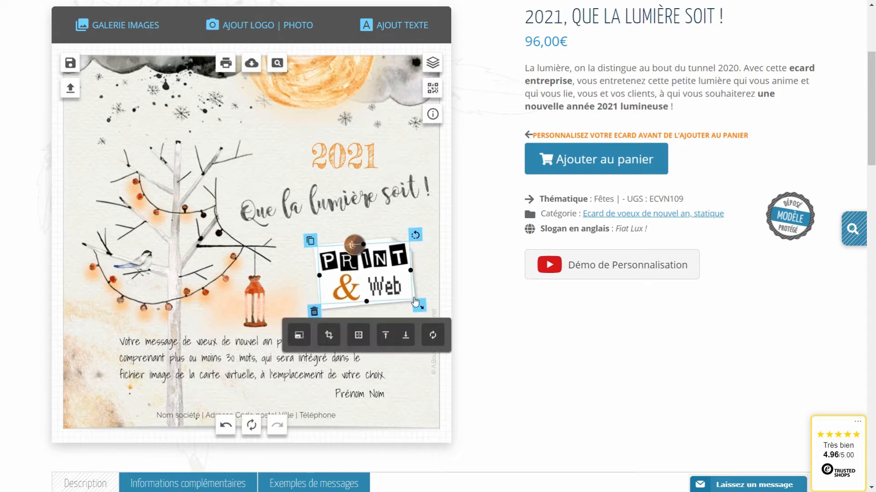
pyautogui.moveTo(416, 303); pyautogui.dragTo(400, 293)
pyautogui.click(383, 266)
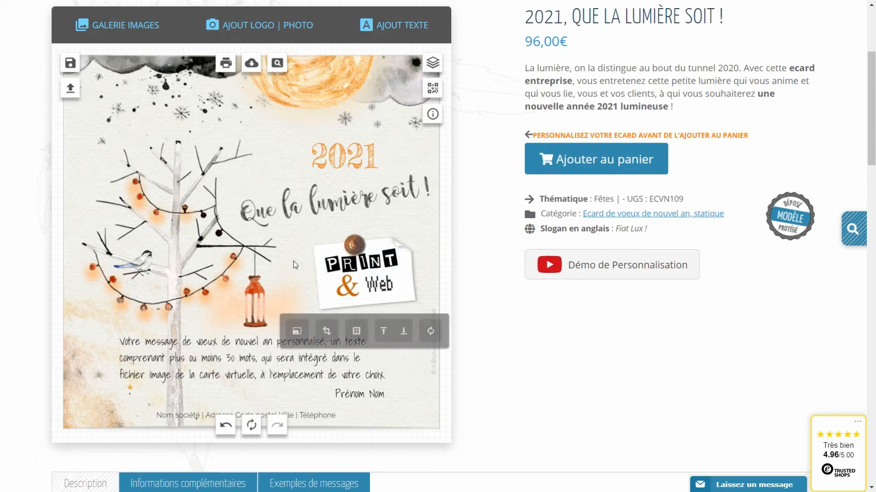
pyautogui.click(387, 306)
pyautogui.click(335, 281)
# Delete the Print & Web image and upload logo-capite-corpus.png onto the card.
pyautogui.click(316, 328)
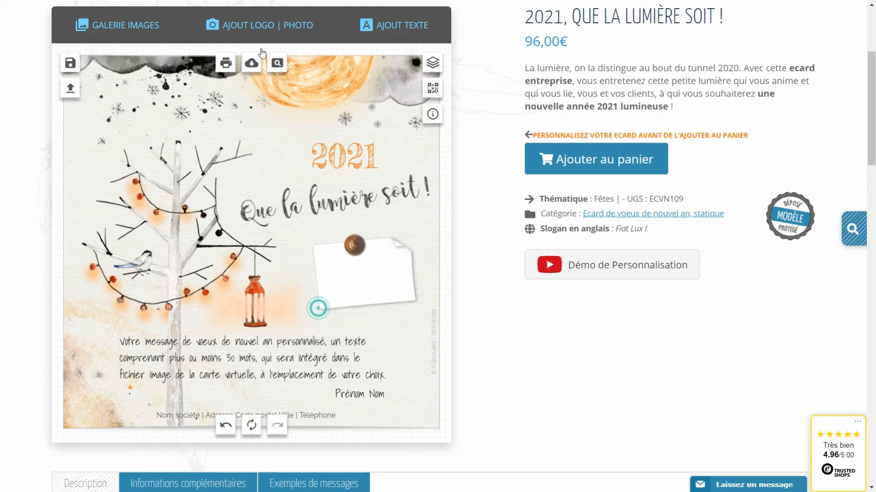
pyautogui.click(243, 22)
pyautogui.click(433, 91)
pyautogui.click(522, 98)
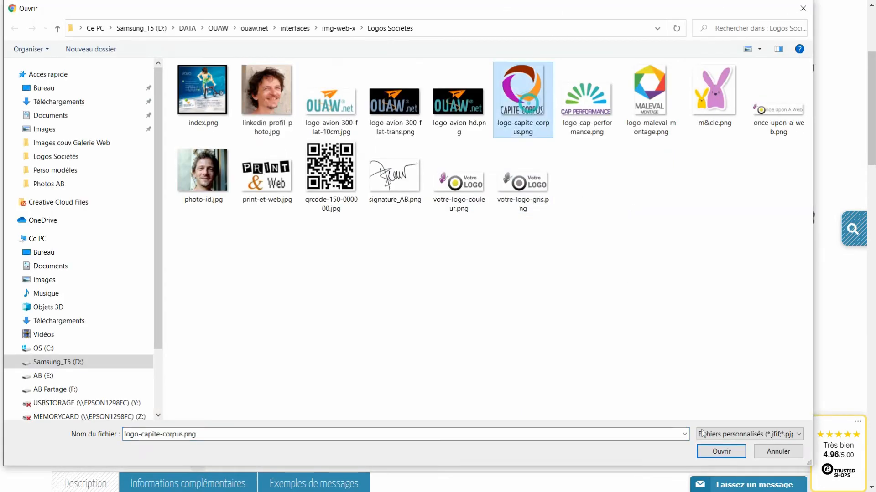
pyautogui.click(719, 452)
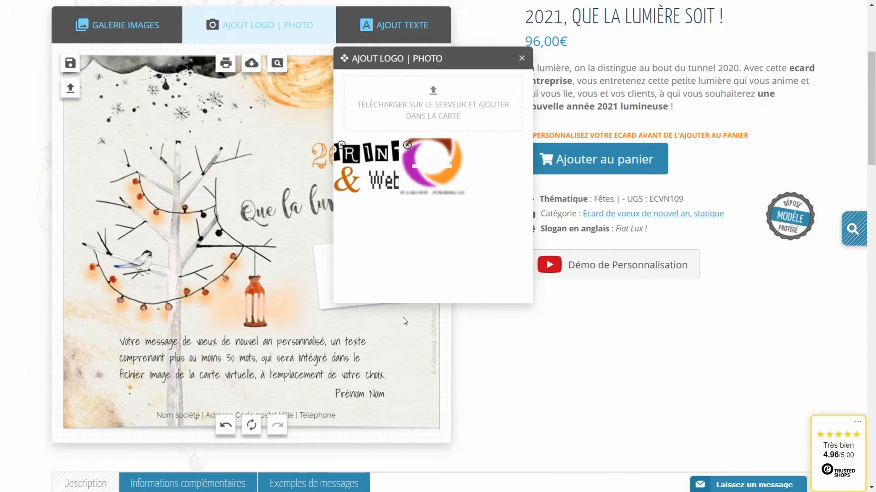
pyautogui.moveTo(312, 319); pyautogui.dragTo(239, 286)
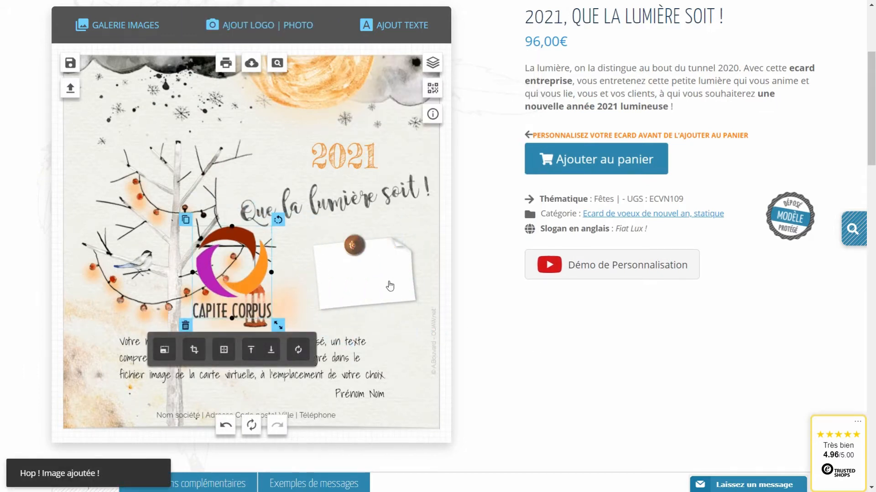
# Tilt and widen the paper note.
pyautogui.click(375, 284)
pyautogui.moveTo(415, 227); pyautogui.dragTo(368, 234)
pyautogui.click(381, 302)
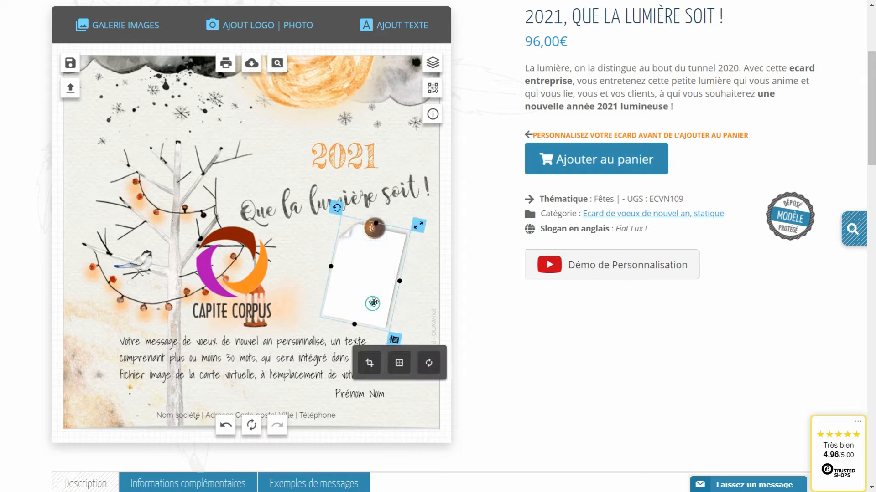
pyautogui.moveTo(399, 280); pyautogui.dragTo(403, 281)
# Move the Capite Corpus logo onto the note, match its tilt, shrink it, and delete the paper note.
pyautogui.moveTo(238, 266); pyautogui.dragTo(365, 267)
pyautogui.moveTo(409, 227); pyautogui.dragTo(420, 241)
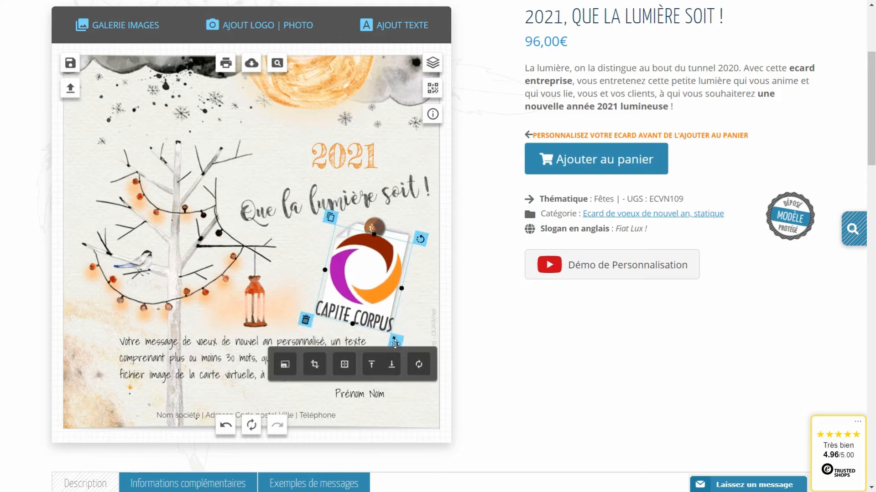
pyautogui.moveTo(395, 342); pyautogui.dragTo(389, 328)
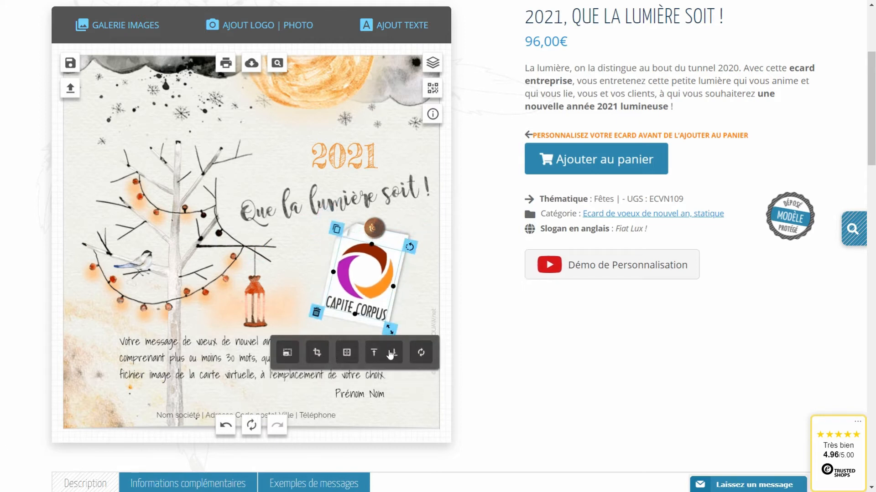
pyautogui.click(405, 281)
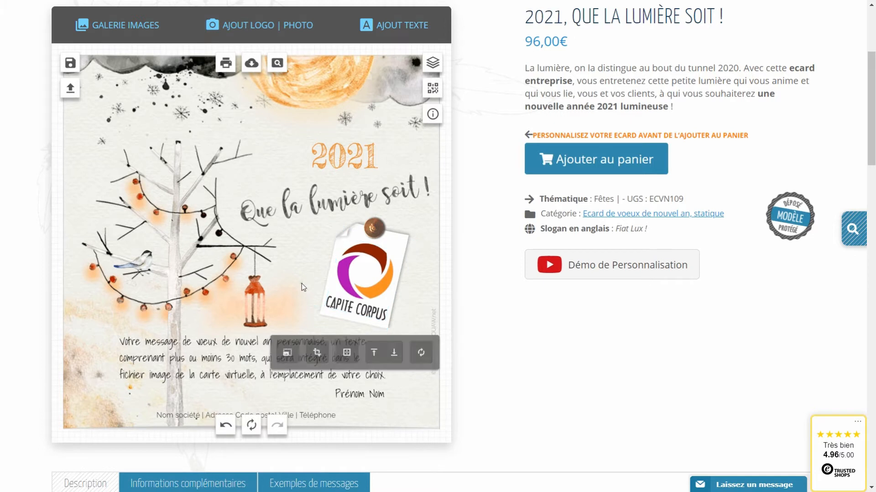
pyautogui.click(403, 247)
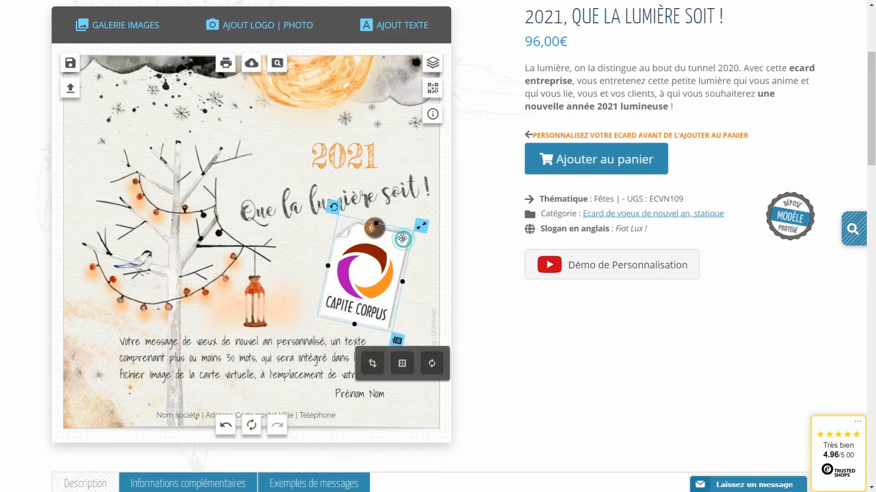
pyautogui.click(396, 340)
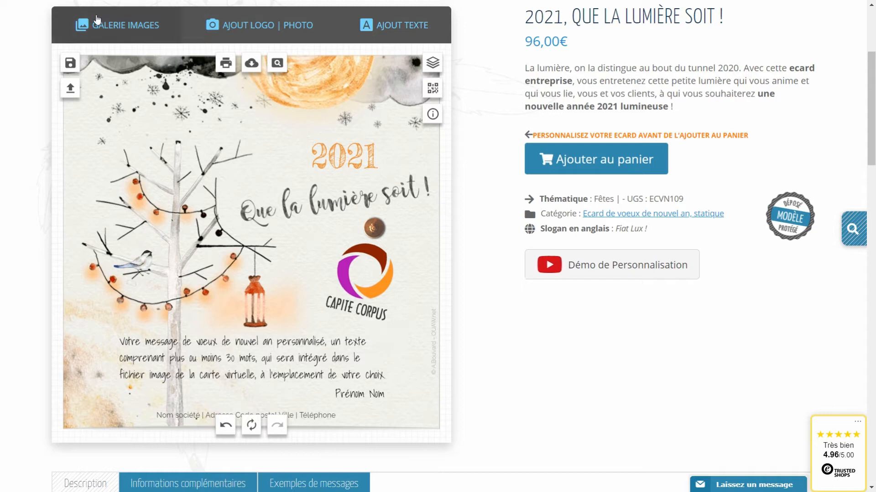
# Add a Stickers Post-it sticker from Galerie Images, then tilt, widen and shorten it.
pyautogui.click(111, 26)
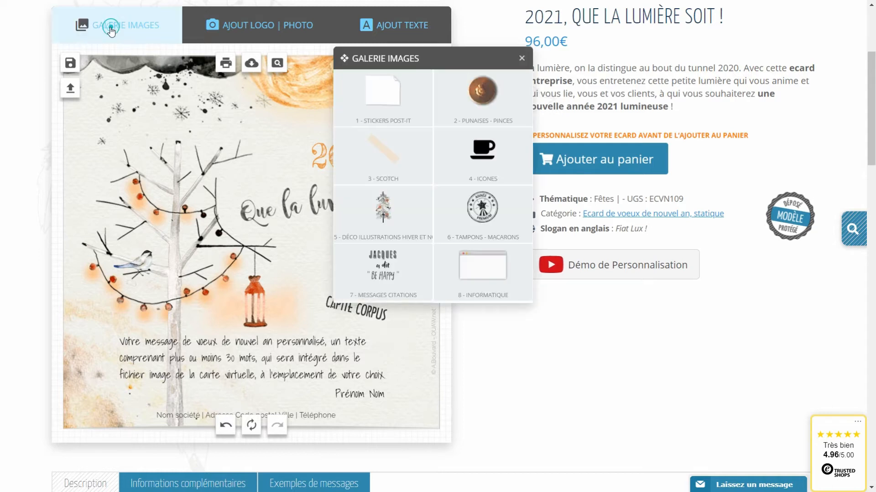
pyautogui.click(386, 99)
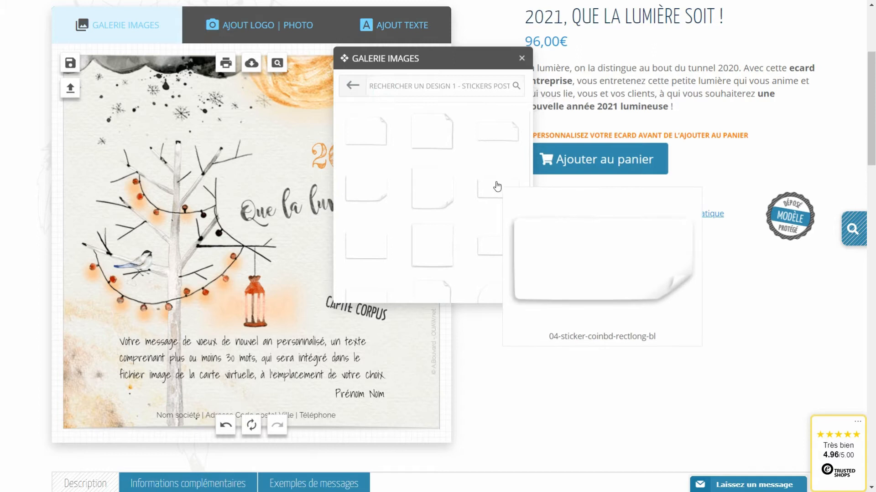
pyautogui.click(498, 137)
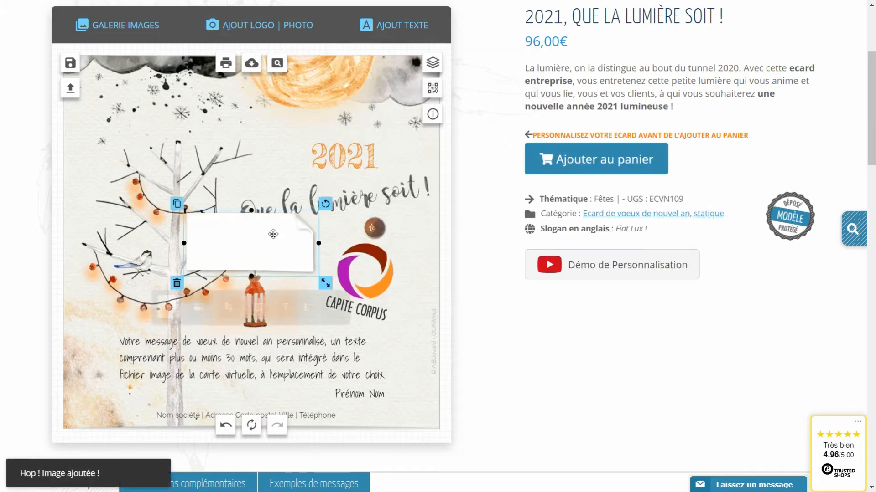
pyautogui.click(387, 246)
pyautogui.moveTo(447, 227); pyautogui.dragTo(354, 206)
pyautogui.moveTo(405, 275); pyautogui.dragTo(412, 276)
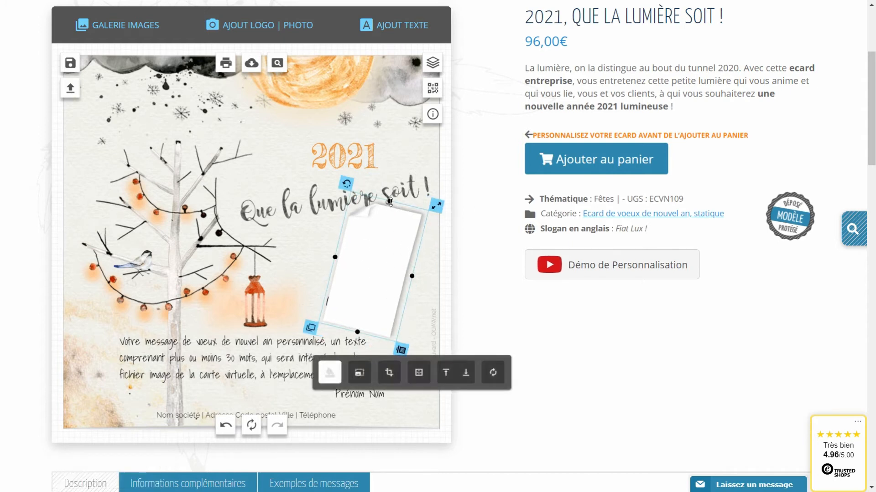
pyautogui.moveTo(390, 202); pyautogui.dragTo(387, 210)
# Send the post-it behind the logo and pin with Placer en dessous and nudge it left.
pyautogui.click(465, 367)
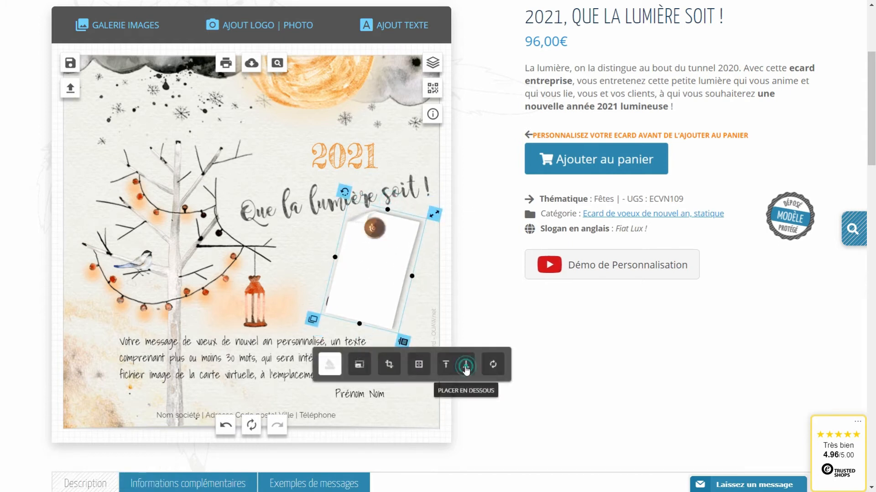
pyautogui.moveTo(396, 235); pyautogui.dragTo(387, 224)
pyautogui.click(316, 302)
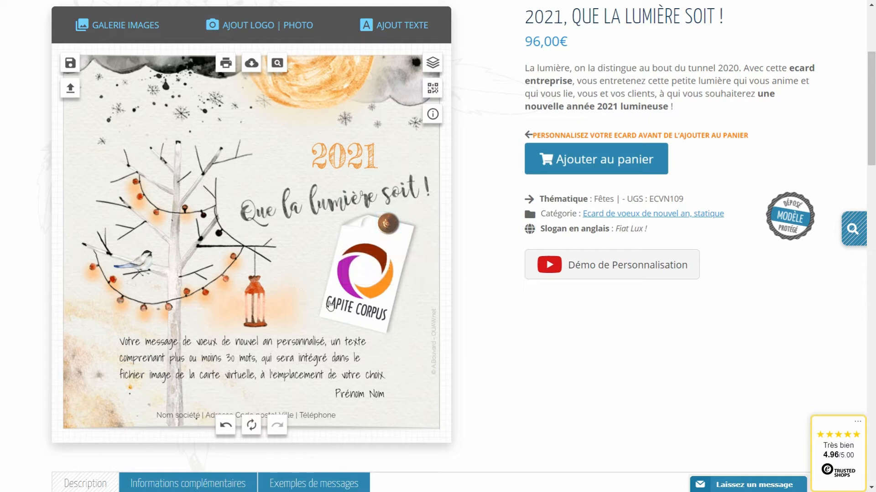
pyautogui.click(365, 299)
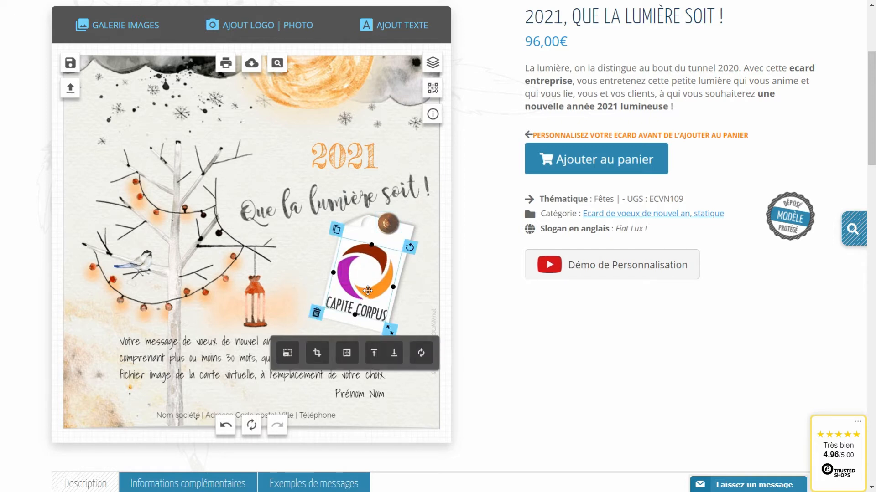
# Move the Capite Corpus logo aside and delete the paper note and the brown pin.
pyautogui.moveTo(367, 290); pyautogui.dragTo(276, 281)
pyautogui.click(370, 291)
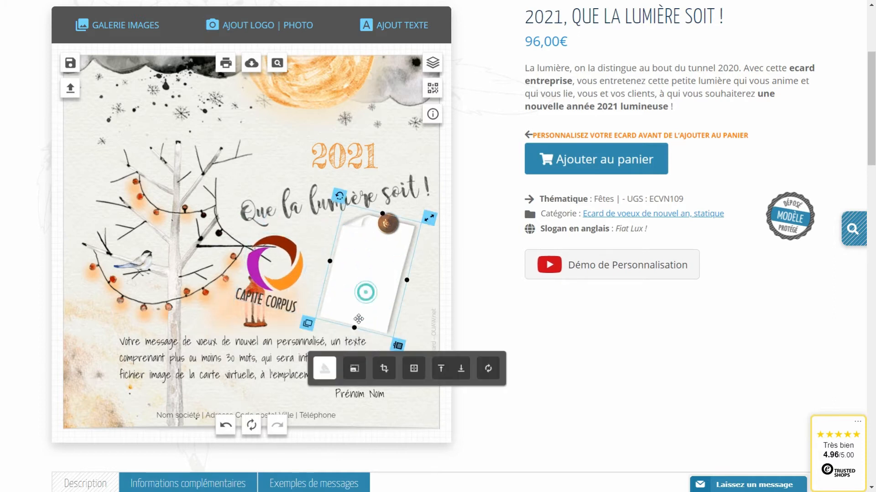
pyautogui.click(398, 345)
pyautogui.click(388, 223)
pyautogui.click(370, 241)
# Move the Capite Corpus logo back onto the card, upright and nudged slightly right.
pyautogui.moveTo(274, 269); pyautogui.dragTo(367, 272)
pyautogui.moveTo(413, 242); pyautogui.dragTo(396, 237)
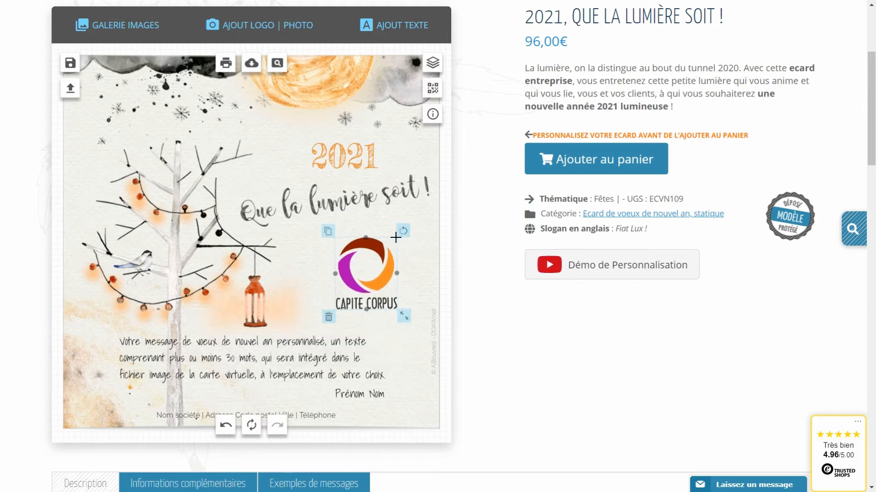
pyautogui.click(378, 271)
pyautogui.moveTo(378, 271)
pyautogui.mouseDown()
pyautogui.moveTo(382, 262)
pyautogui.moveTo(381, 271)
pyautogui.mouseUp()
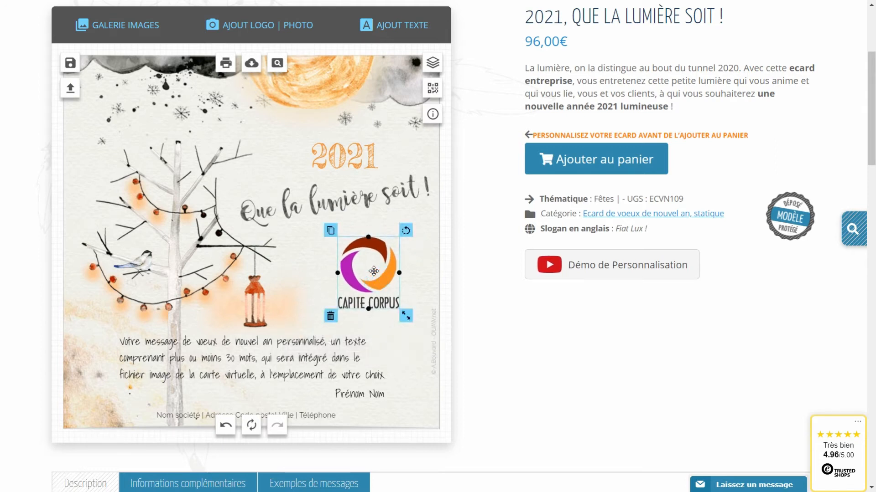
pyautogui.click(311, 278)
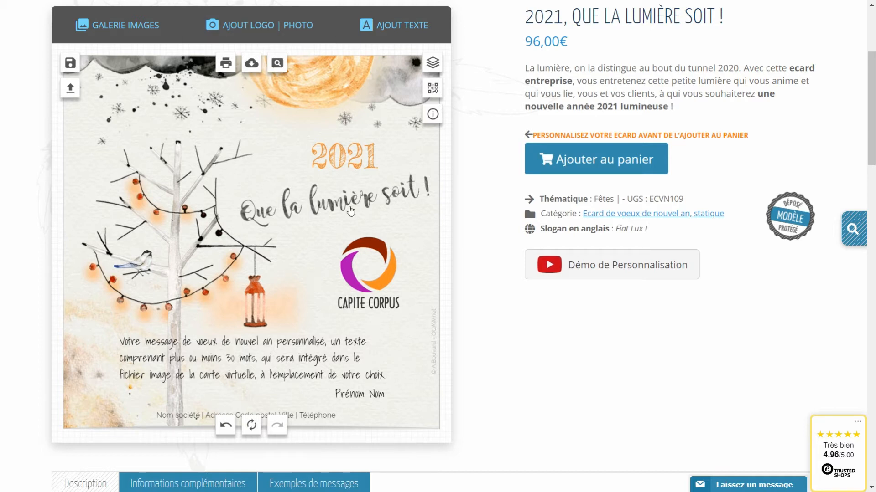
# Upload logo-avion-300-flat-10cm.jpg and add the OUAW.net paper-plane logo to the card.
pyautogui.click(262, 31)
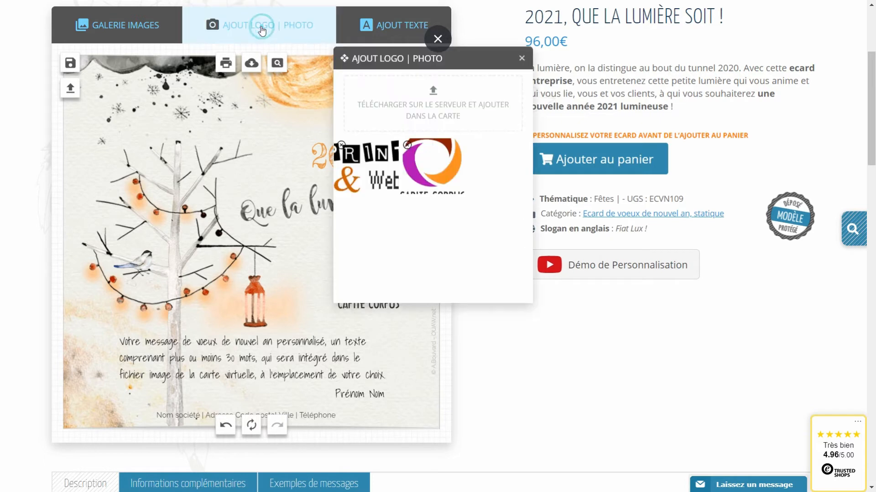
pyautogui.click(434, 93)
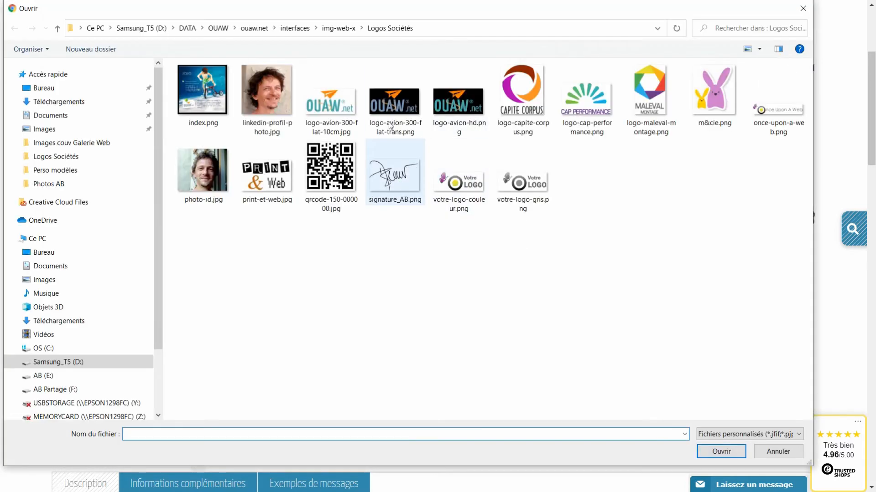
pyautogui.click(336, 110)
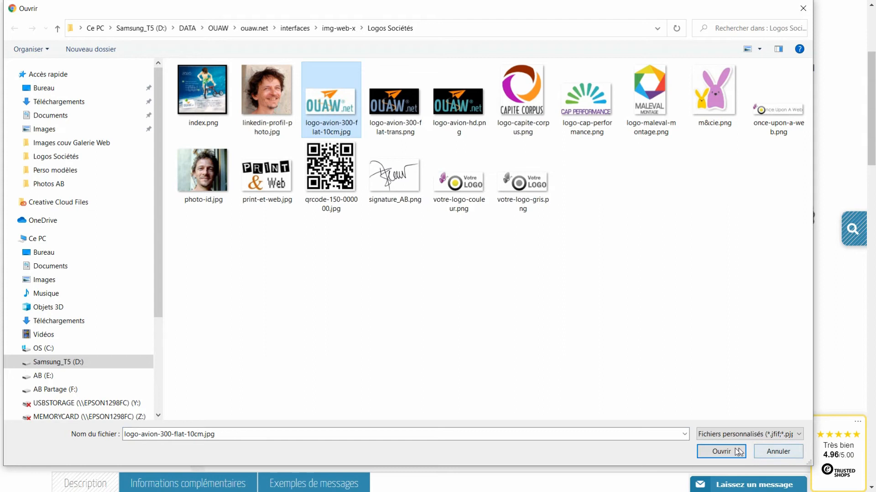
pyautogui.click(726, 454)
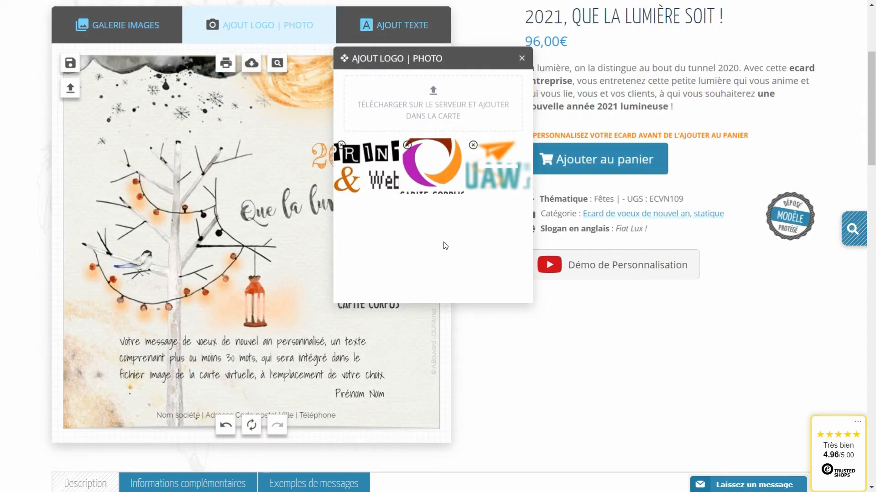
pyautogui.click(272, 251)
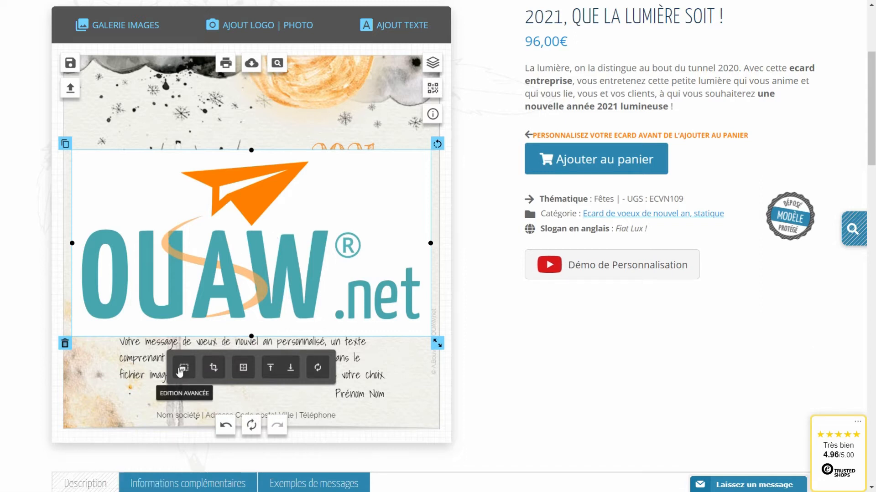
# Turn on Détourage for the OUAW.net logo with Transparence about 0.11, and save.
pyautogui.click(183, 369)
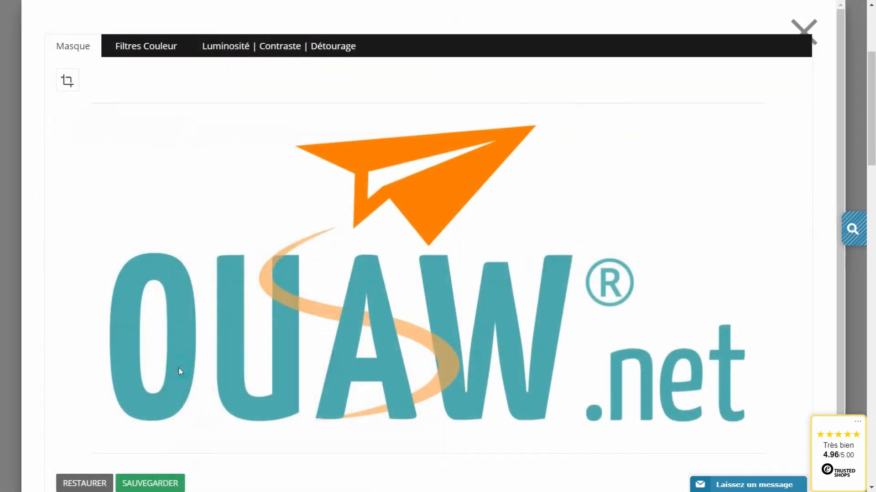
pyautogui.click(275, 51)
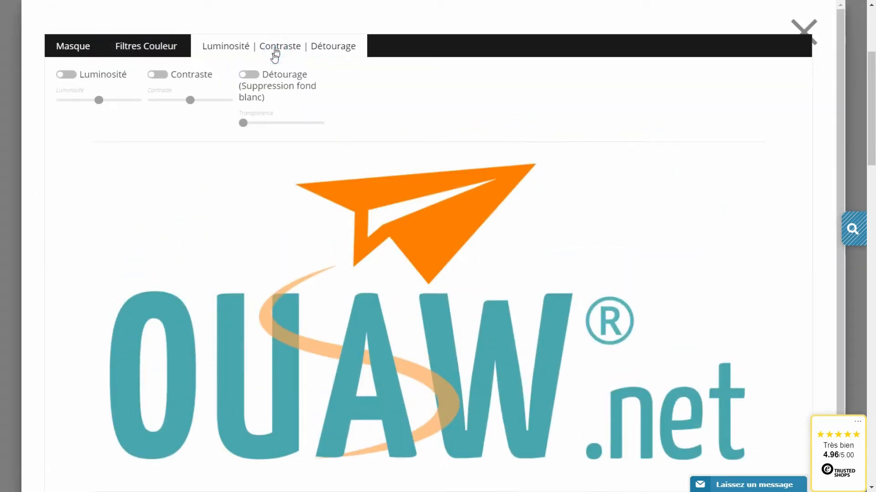
pyautogui.click(254, 78)
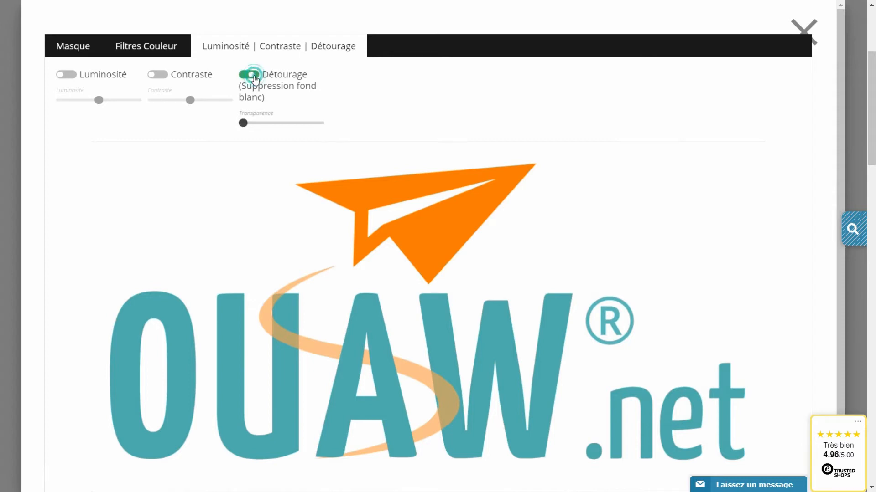
pyautogui.moveTo(245, 124)
pyautogui.mouseDown()
pyautogui.moveTo(303, 121)
pyautogui.moveTo(251, 122)
pyautogui.mouseUp()
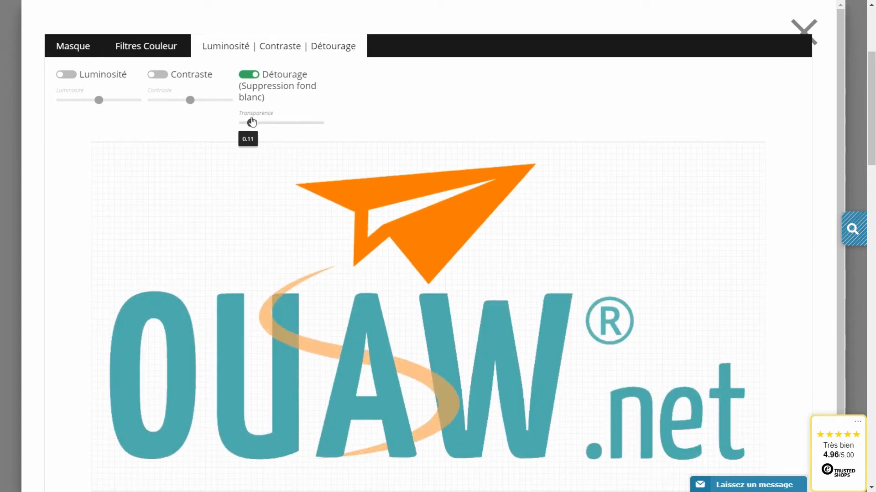
pyautogui.scroll(-3, 396, 283)
pyautogui.click(167, 444)
# Shrink the OUAW.net logo and move it right of the lantern, above the message.
pyautogui.scroll(4, 196, 357)
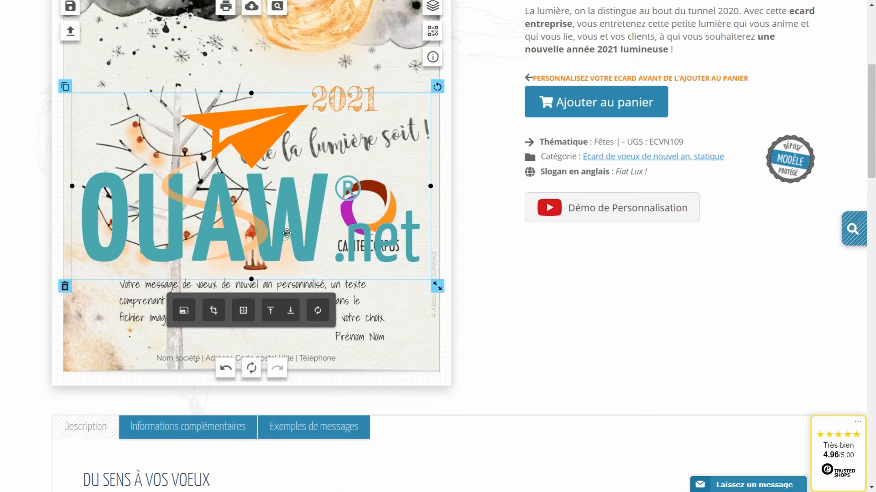
pyautogui.moveTo(437, 286); pyautogui.dragTo(301, 234)
pyautogui.moveTo(251, 200); pyautogui.dragTo(337, 222)
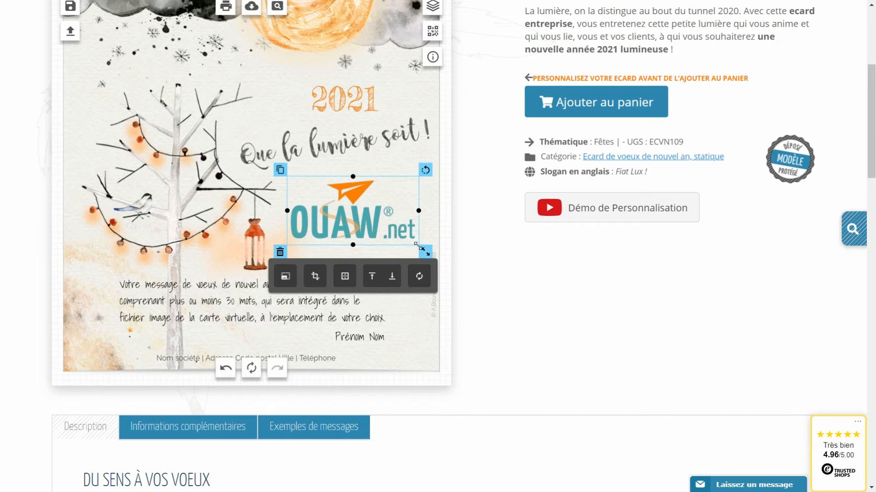
pyautogui.click(217, 305)
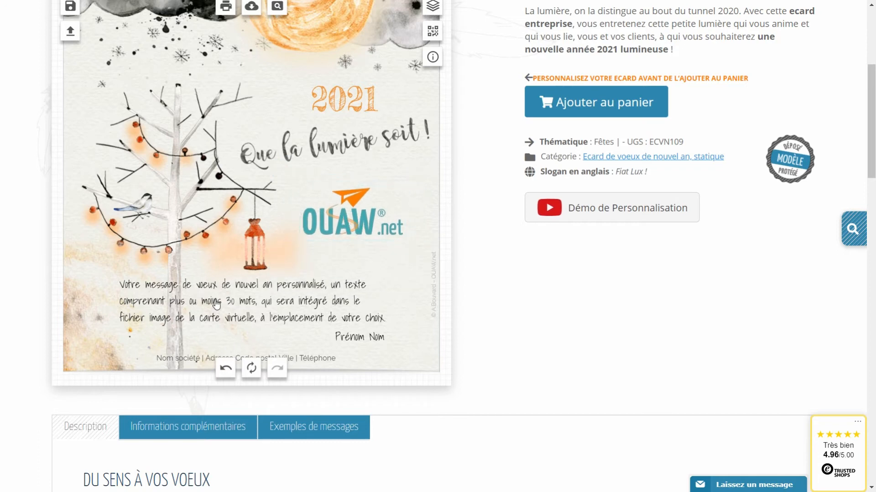
# Replace the placeholder message with 'Je vous souhaite une belle année 2021, pleine de / projets et de satisfactions'.
pyautogui.click(229, 305)
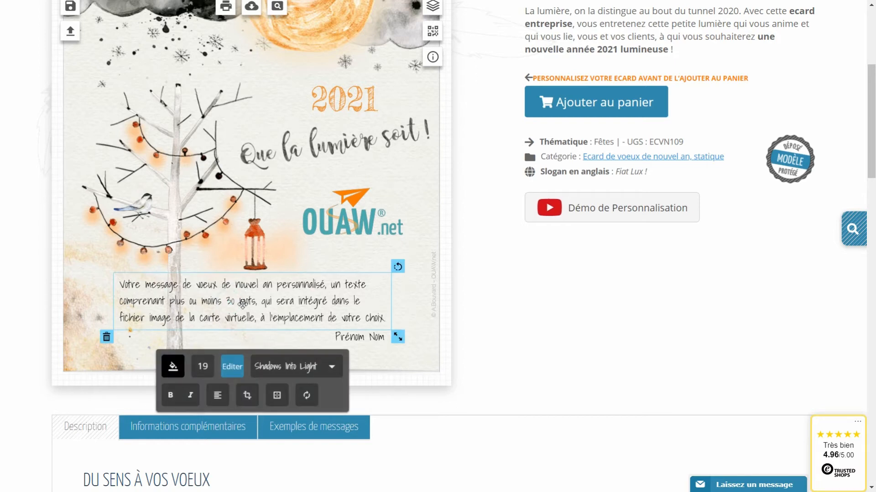
pyautogui.click(242, 304)
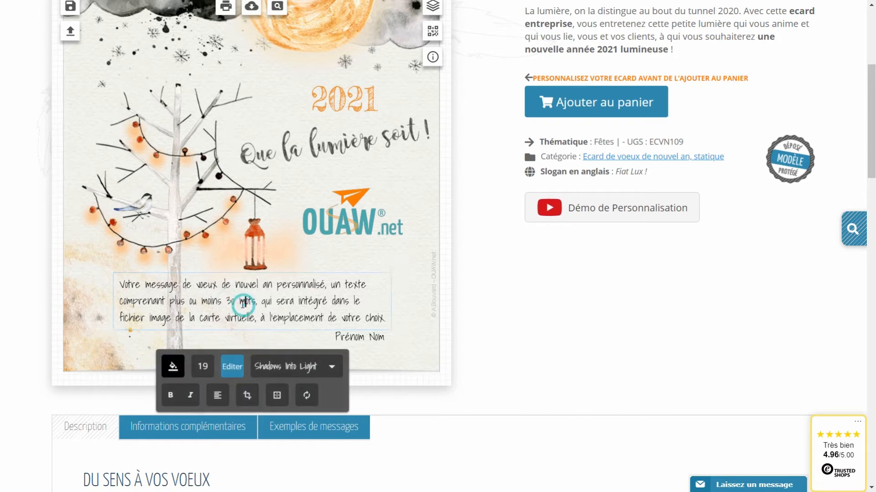
pyautogui.moveTo(385, 318); pyautogui.dragTo(114, 290)
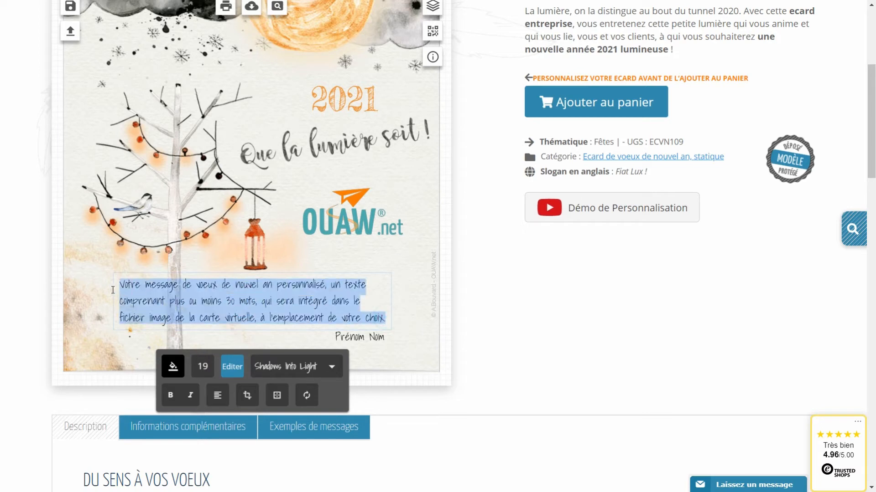
pyautogui.press('BackSpace')
pyautogui.write('Je vous souhaite')
pyautogui.write('une belle')
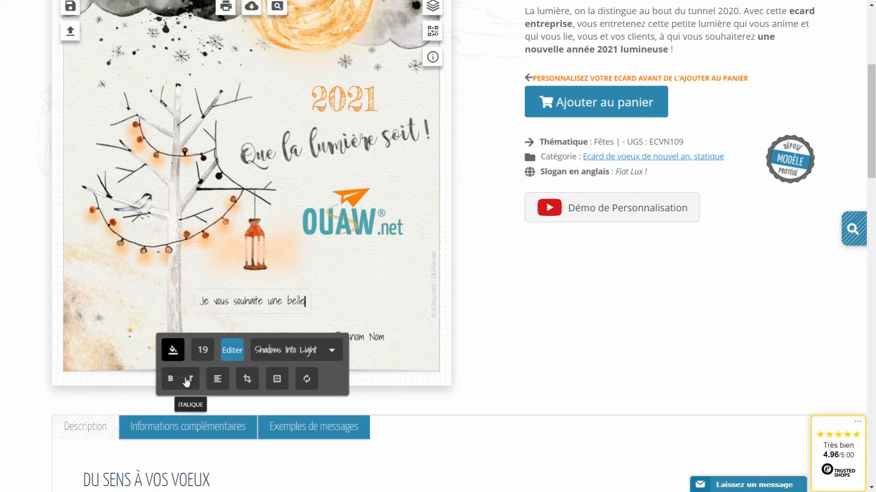
pyautogui.write(' année 2021, pleine de')
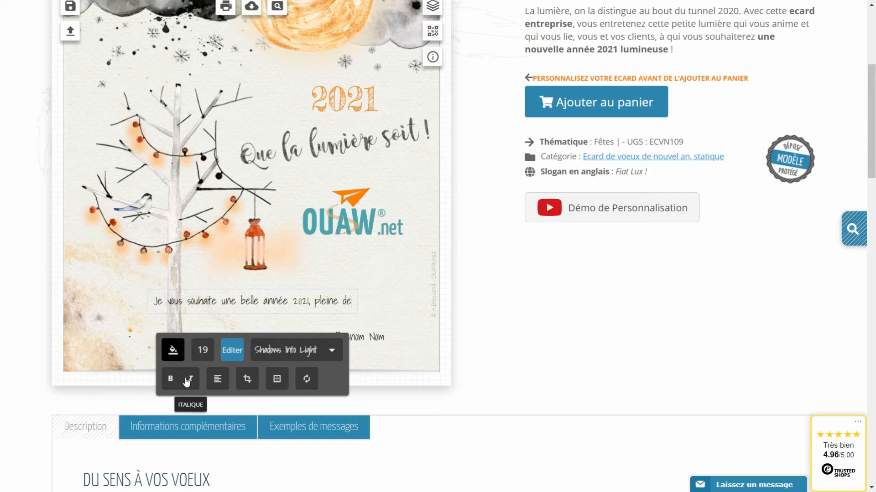
pyautogui.press('Return')
pyautogui.write('projets')
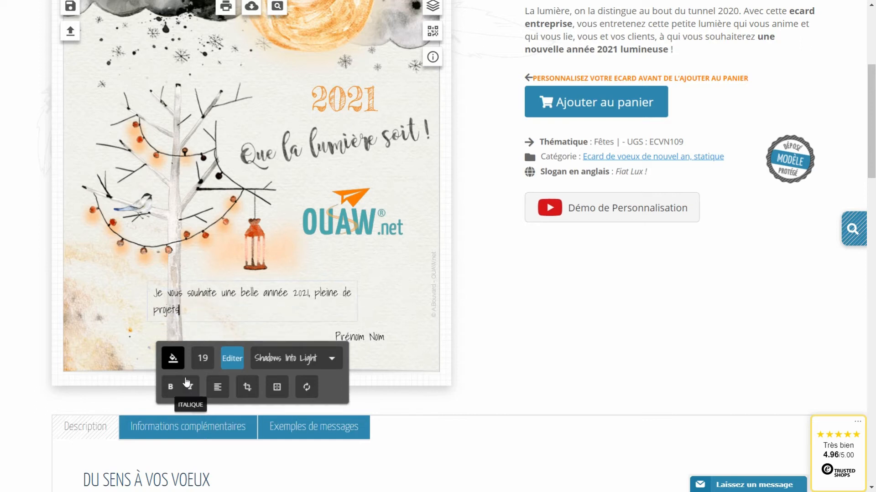
pyautogui.write(' et de satisfactions')
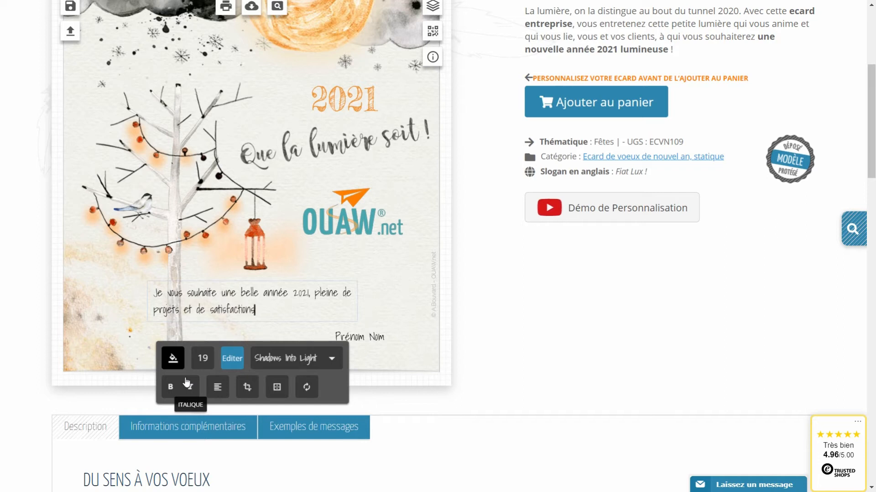
pyautogui.click(474, 374)
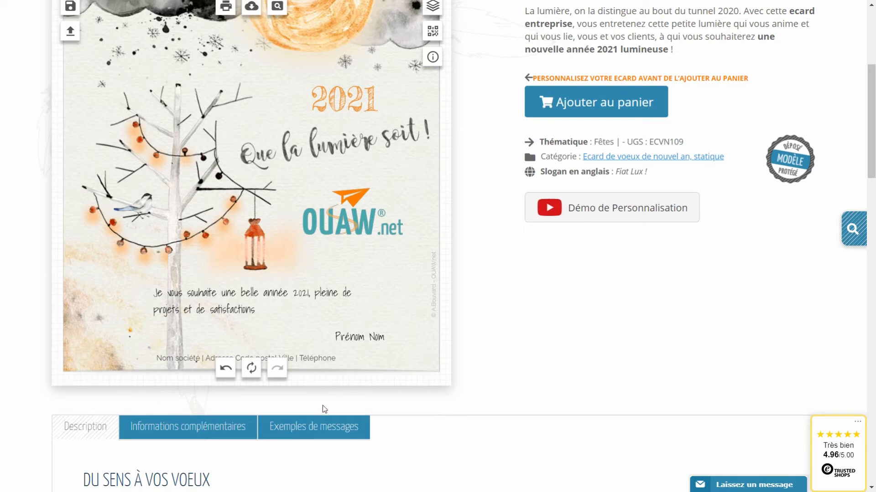
# Select the first sample greeting message in the sample messages list.
pyautogui.click(313, 433)
pyautogui.scroll(-5, 417, 368)
pyautogui.scroll(-3, 418, 367)
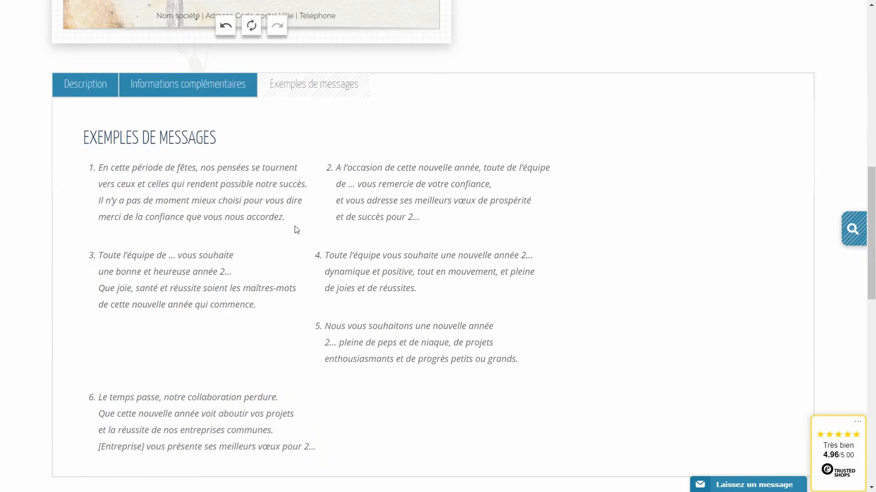
pyautogui.moveTo(287, 217); pyautogui.dragTo(95, 170)
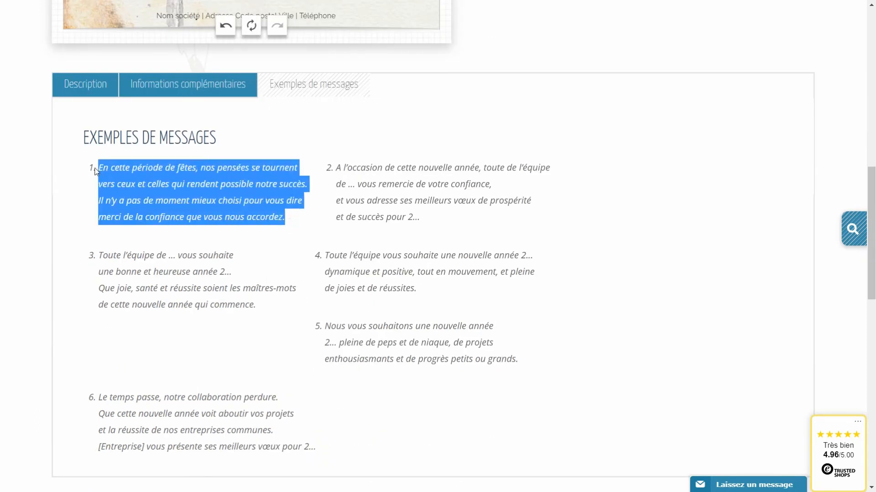
pyautogui.click(564, 338)
pyautogui.moveTo(296, 217); pyautogui.dragTo(99, 177)
pyautogui.hotkey('ctrl', 'c')
pyautogui.scroll(7, 207, 240)
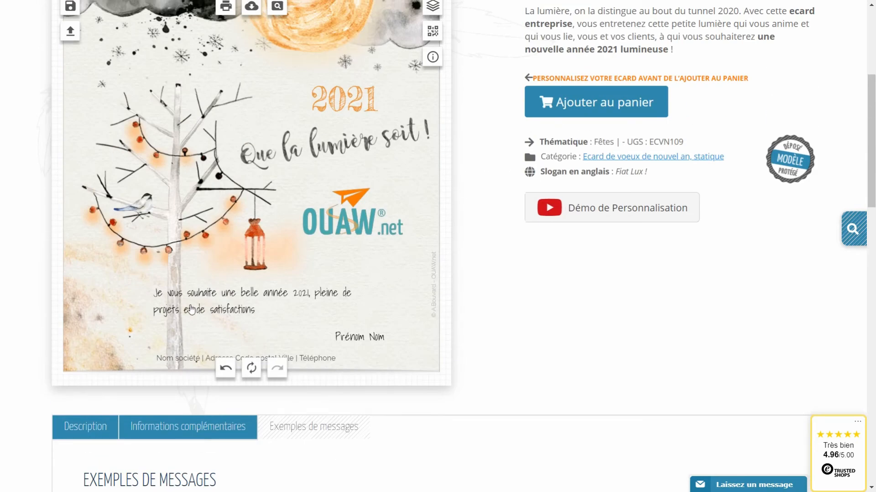
# Paste the four-line 'En cette période de fêtes…' text over the card's message.
pyautogui.click(215, 289)
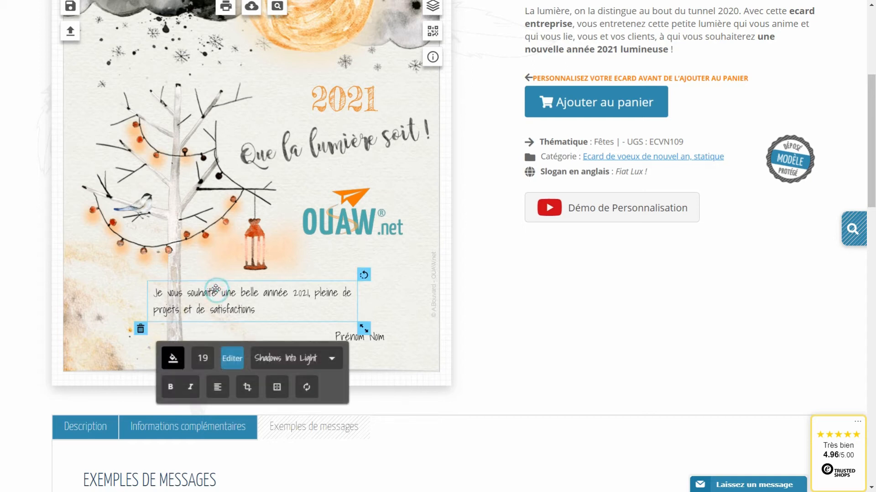
pyautogui.click(232, 360)
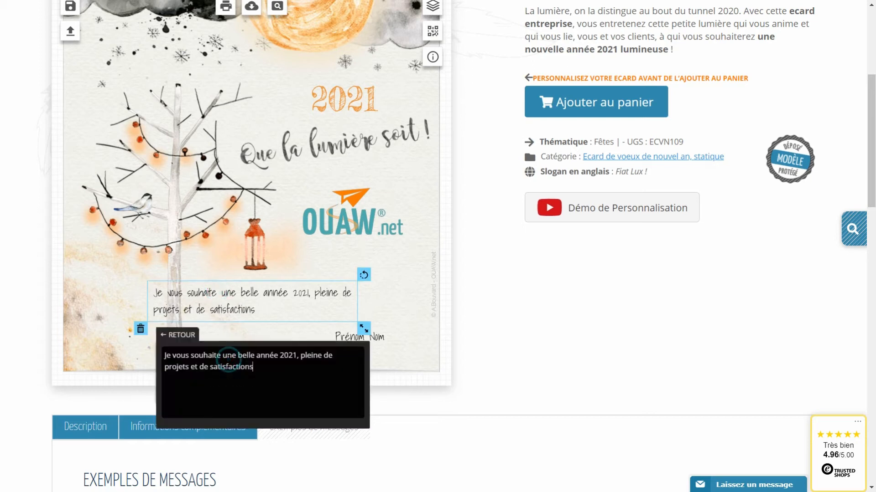
pyautogui.moveTo(267, 369); pyautogui.dragTo(164, 355)
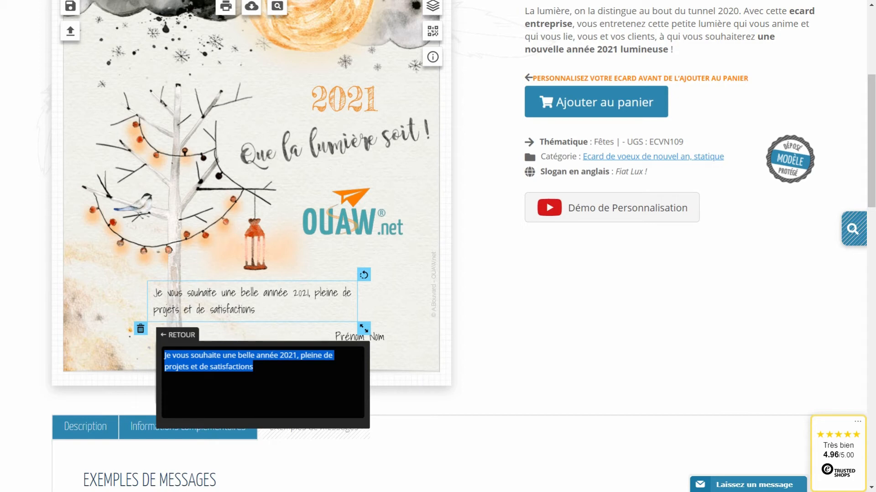
pyautogui.hotkey('ctrl', 'v')
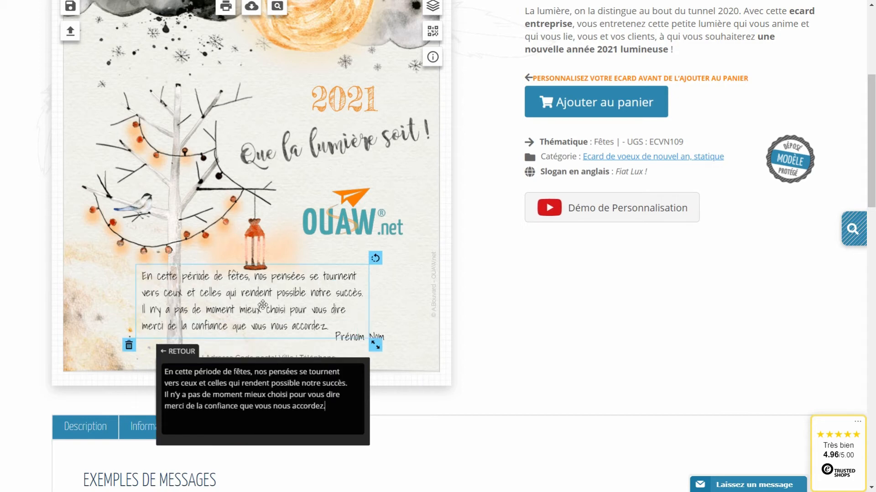
pyautogui.doubleClick(263, 305)
# Move the Prénom Nom placeholder below the message and reselect it.
pyautogui.click(346, 336)
pyautogui.moveTo(345, 336); pyautogui.dragTo(329, 345)
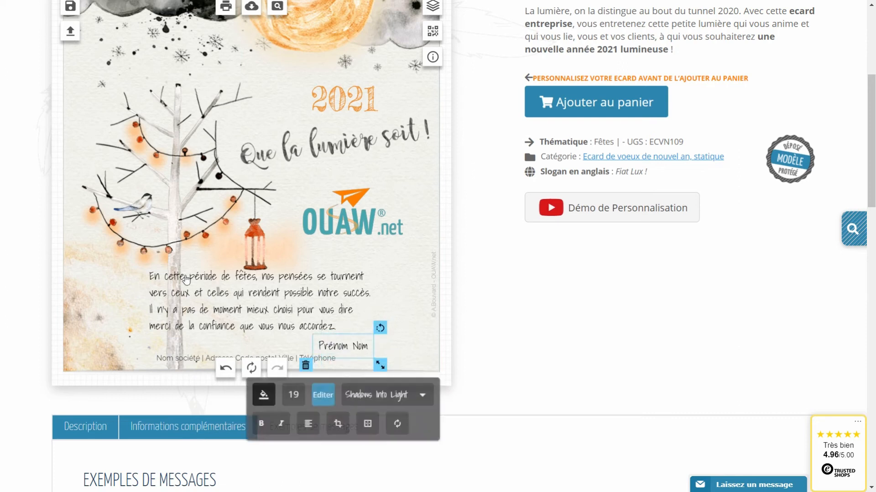
pyautogui.click(232, 305)
pyautogui.click(346, 347)
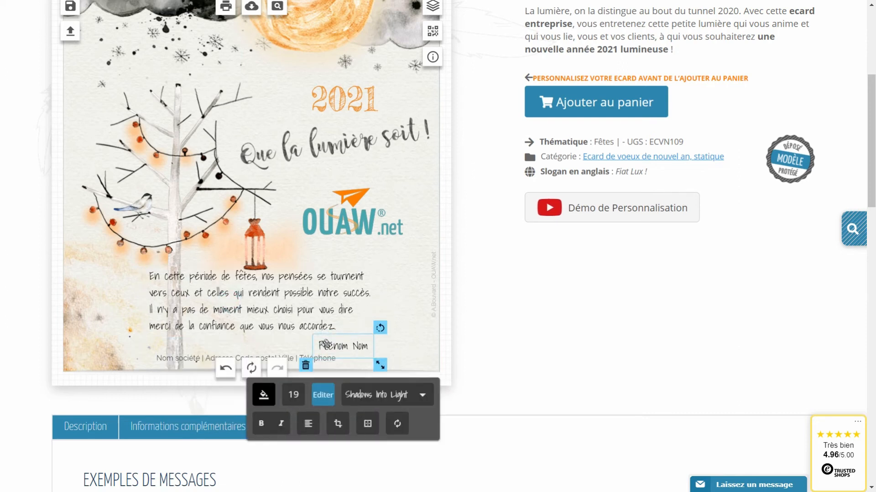
# Add a text line with the sender's full name and drag it just below the message.
pyautogui.click(305, 367)
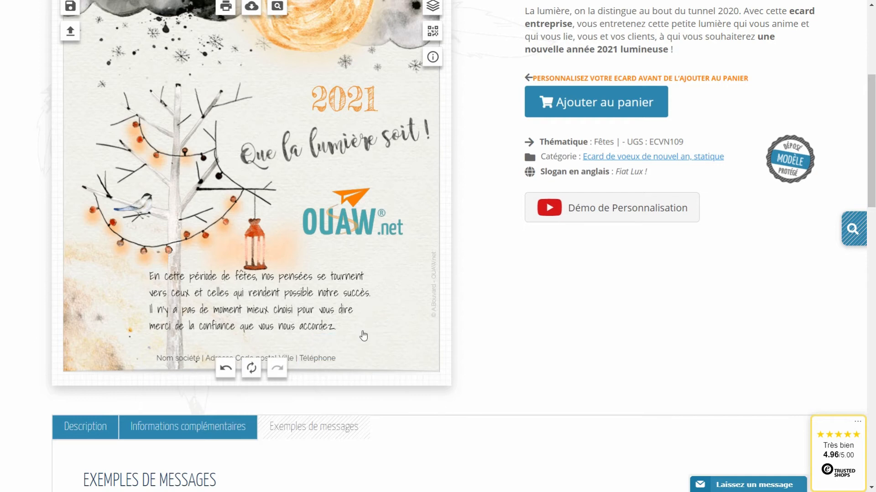
pyautogui.scroll(1, 360, 331)
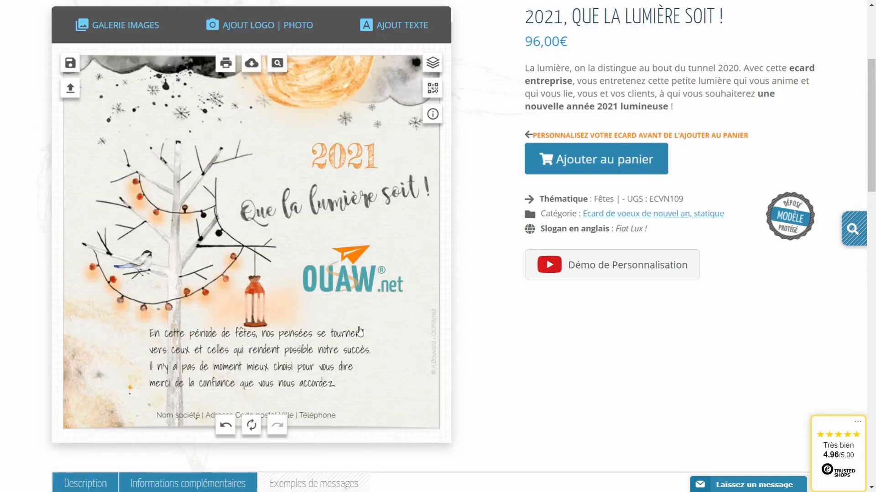
pyautogui.click(401, 32)
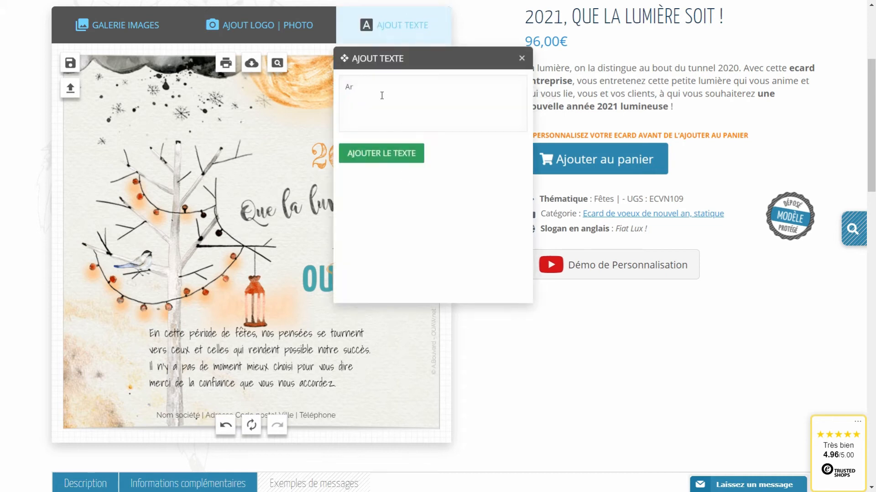
pyautogui.click(401, 166)
pyautogui.click(247, 238)
pyautogui.moveTo(248, 241); pyautogui.dragTo(325, 410)
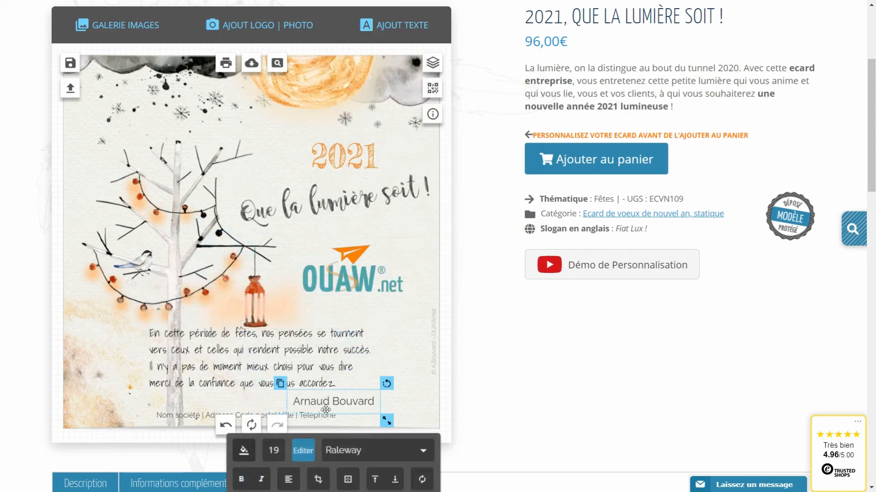
# Set the sender's name text in the Shadows Into Light font.
pyautogui.click(256, 349)
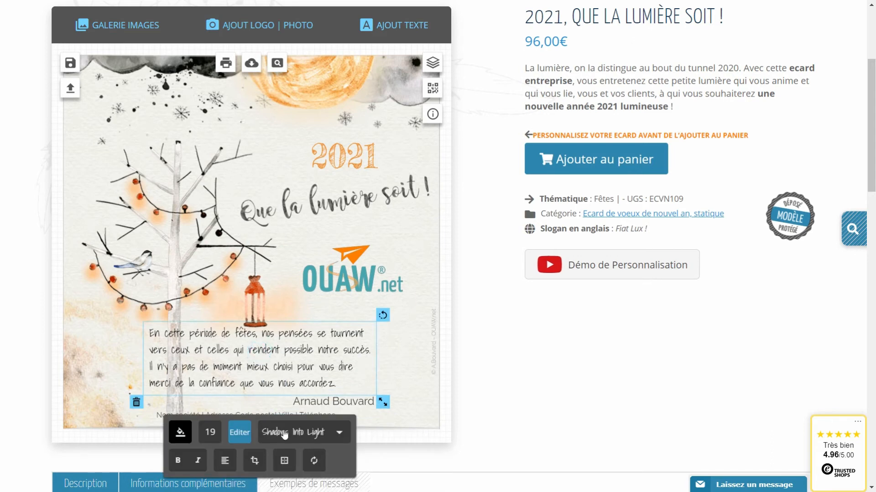
pyautogui.click(181, 433)
pyautogui.scroll(-3, 371, 405)
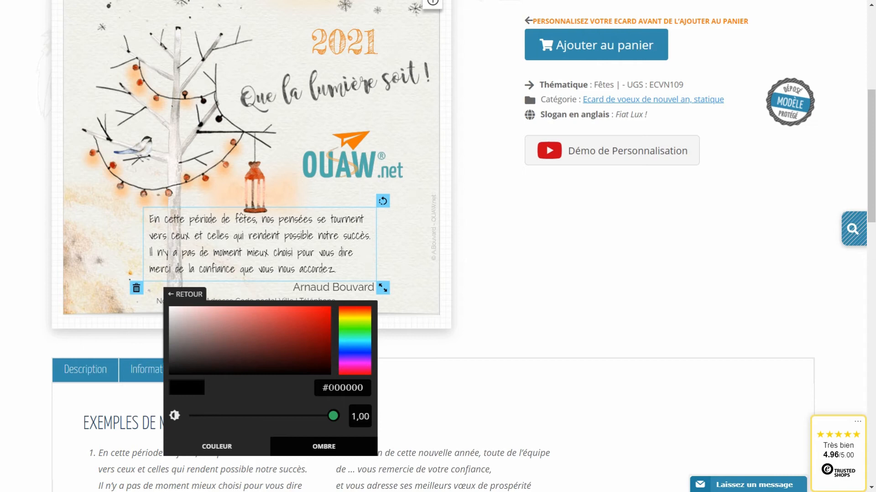
pyautogui.scroll(-2, 350, 234)
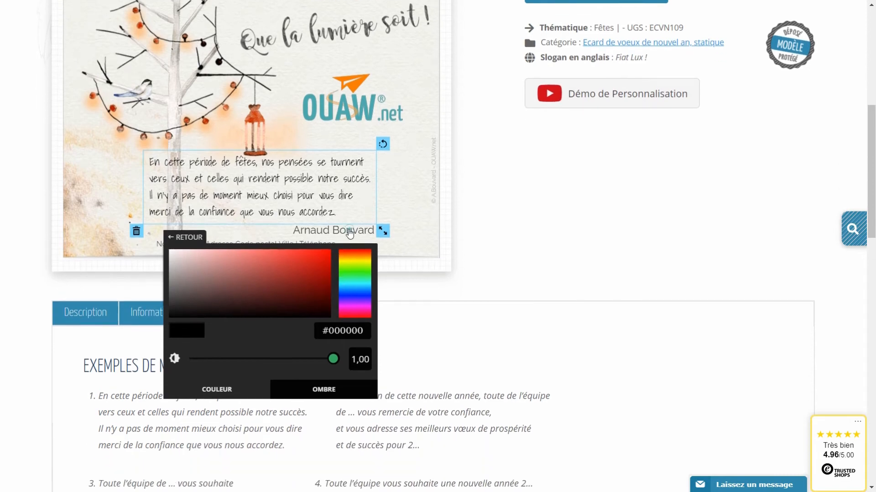
pyautogui.click(349, 233)
pyautogui.click(350, 288)
pyautogui.scroll(-5, 325, 330)
pyautogui.scroll(-3, 326, 332)
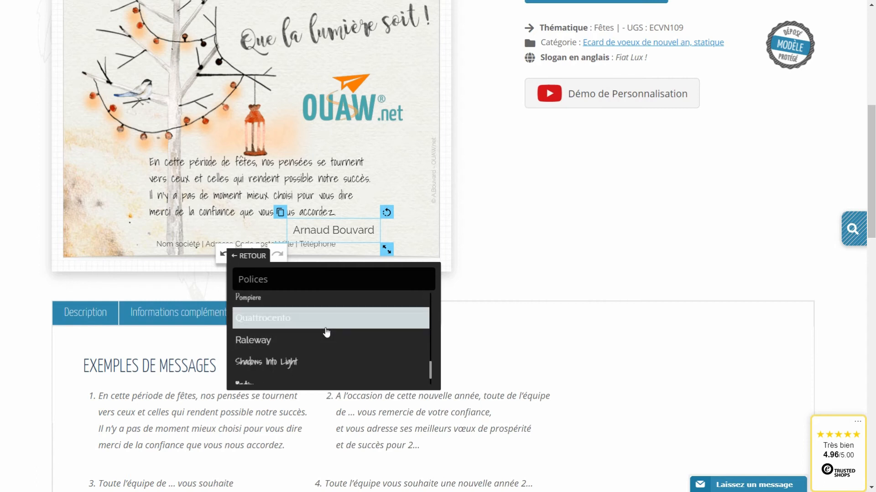
pyautogui.click(294, 363)
pyautogui.click(252, 256)
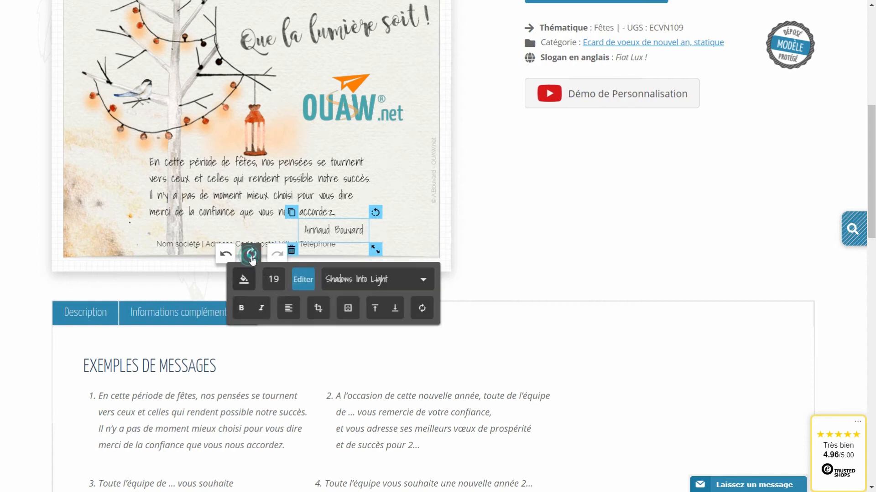
# Colour the name black (#000000) and nudge it into place beneath the message.
pyautogui.click(242, 287)
pyautogui.tripleClick(405, 349)
pyautogui.write('#000000')
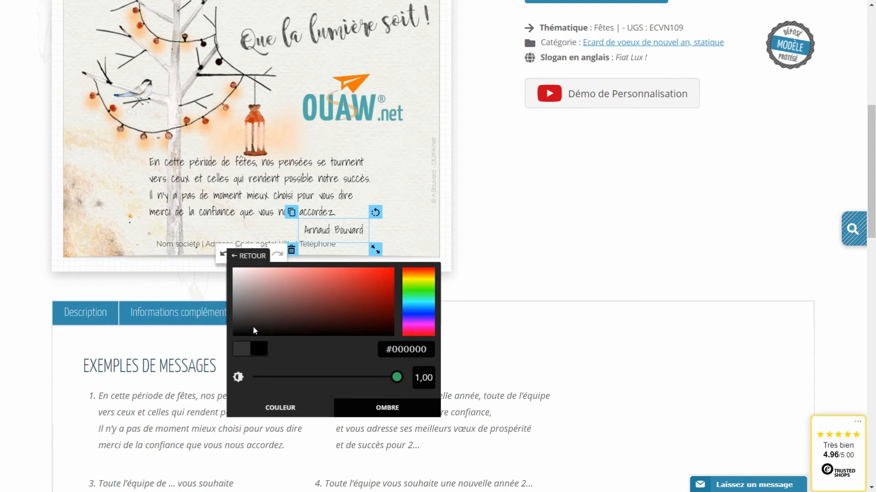
pyautogui.moveTo(292, 234); pyautogui.dragTo(297, 233)
pyautogui.click(417, 213)
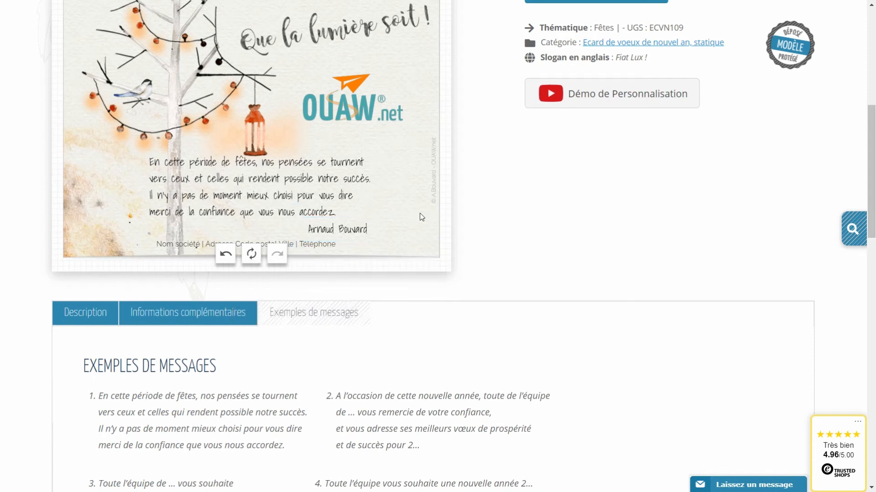
# Replace the footer placeholder with OUAW, the company's postal address and phone number.
pyautogui.click(181, 252)
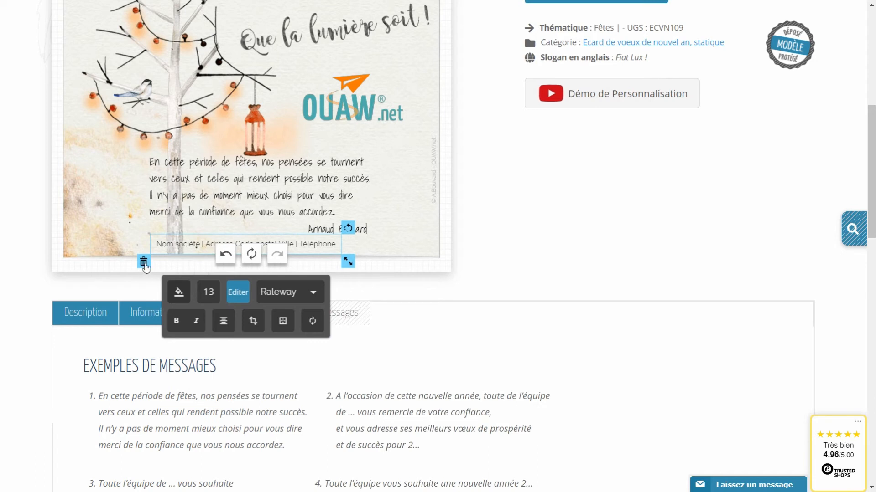
pyautogui.click(176, 244)
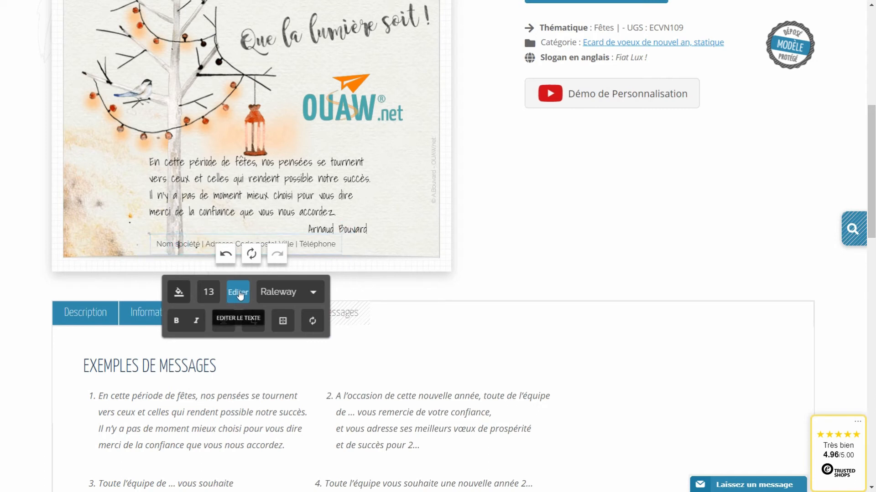
pyautogui.click(238, 292)
pyautogui.click(357, 289)
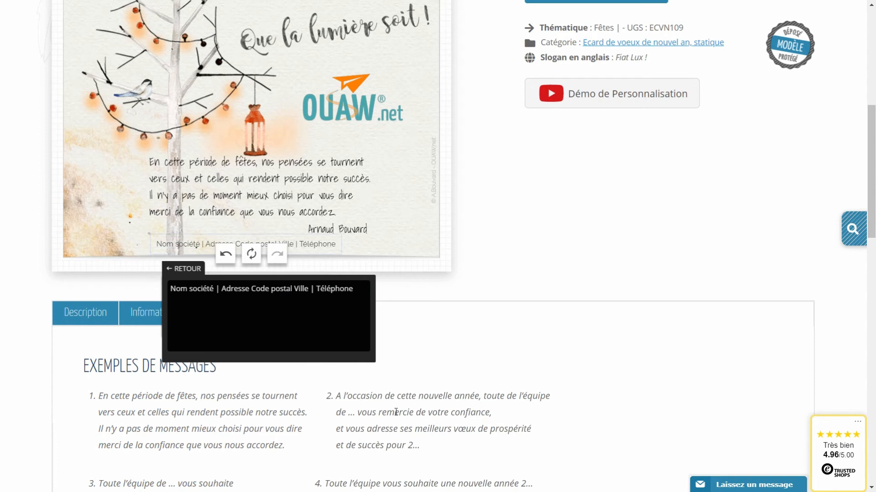
pyautogui.moveTo(360, 287); pyautogui.dragTo(151, 288)
pyautogui.write('OUAW')
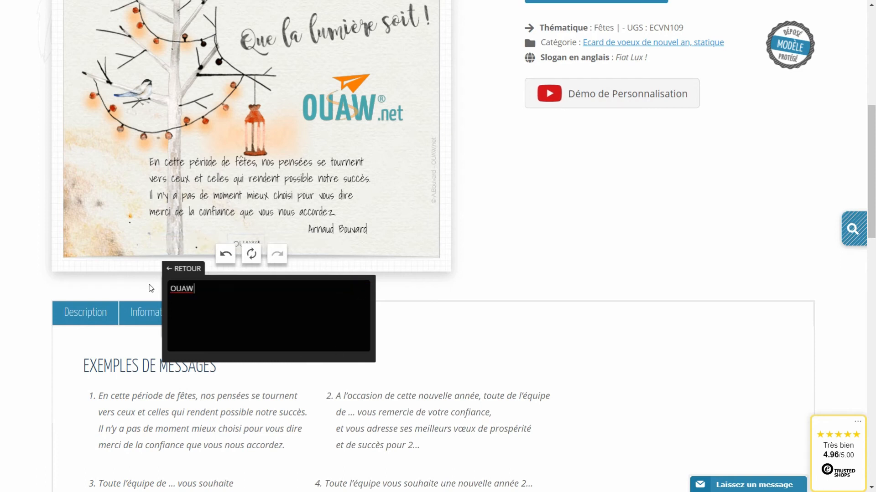
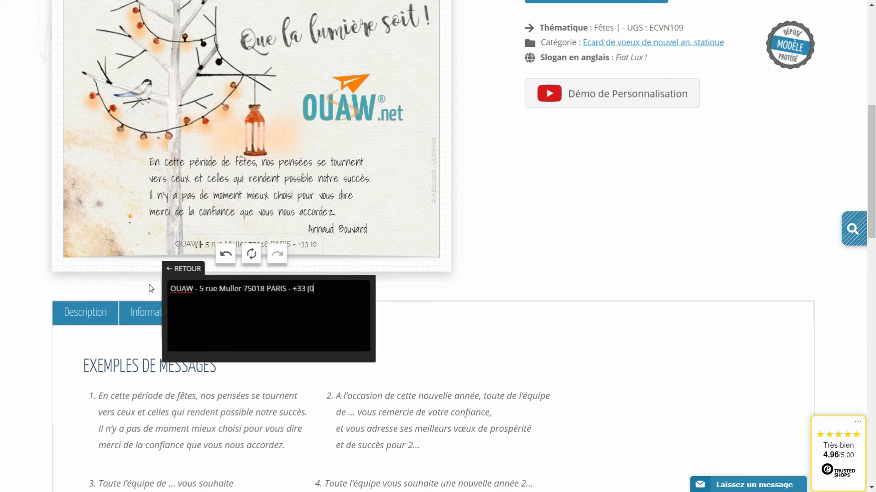
pyautogui.click(396, 234)
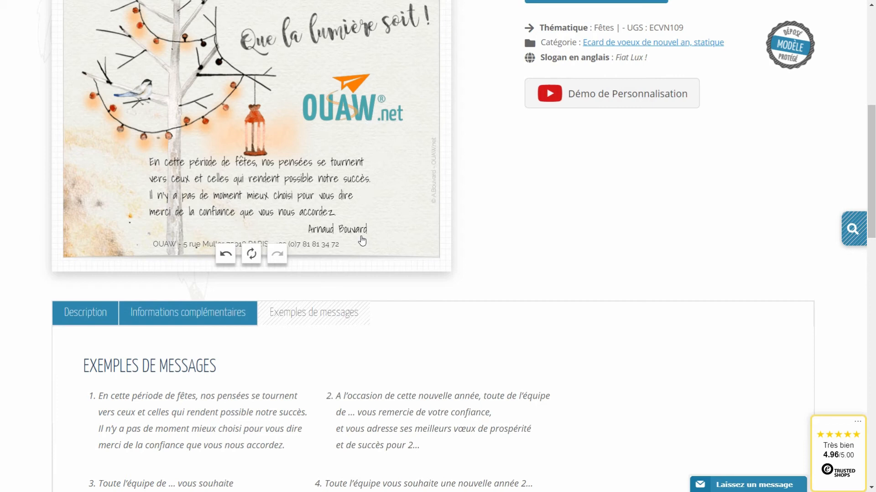
# Preview the whole card full screen with the magnifier.
pyautogui.scroll(3, 349, 237)
pyautogui.scroll(1, 346, 238)
pyautogui.click(276, 64)
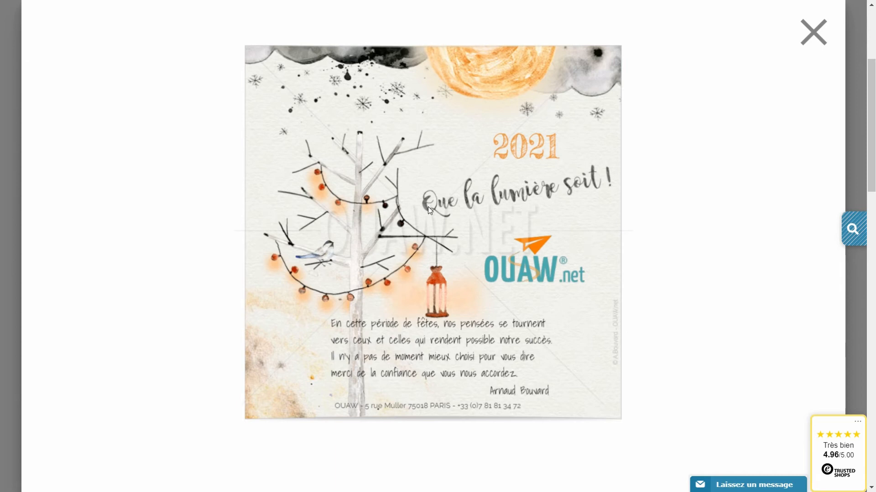
# Close the full-screen preview lightbox.
pyautogui.click(814, 30)
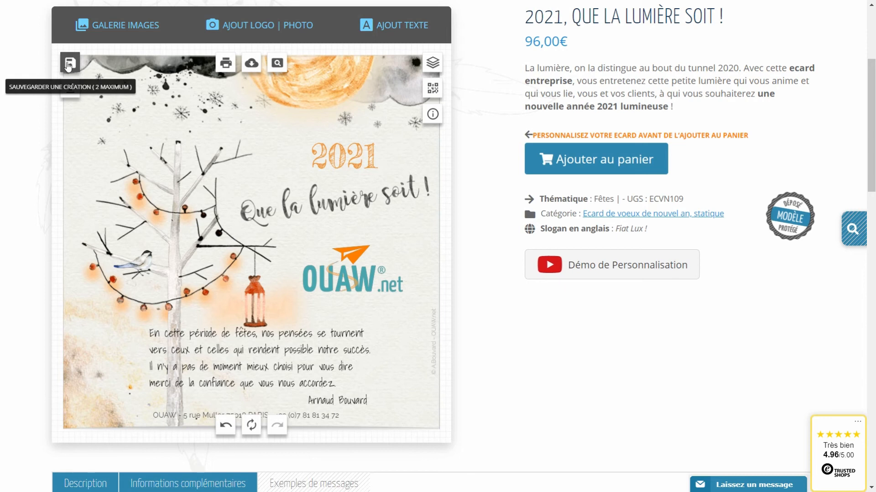
# Save the card as a creation named crea1.
pyautogui.click(69, 66)
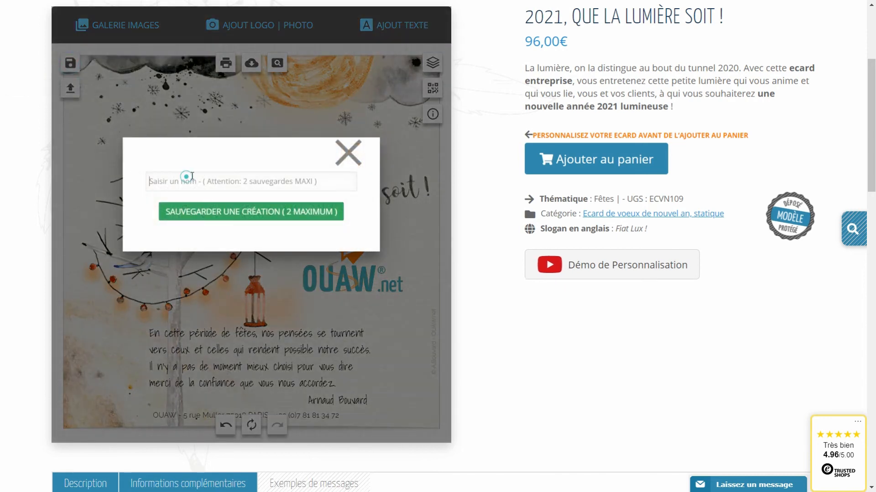
pyautogui.write('crea1')
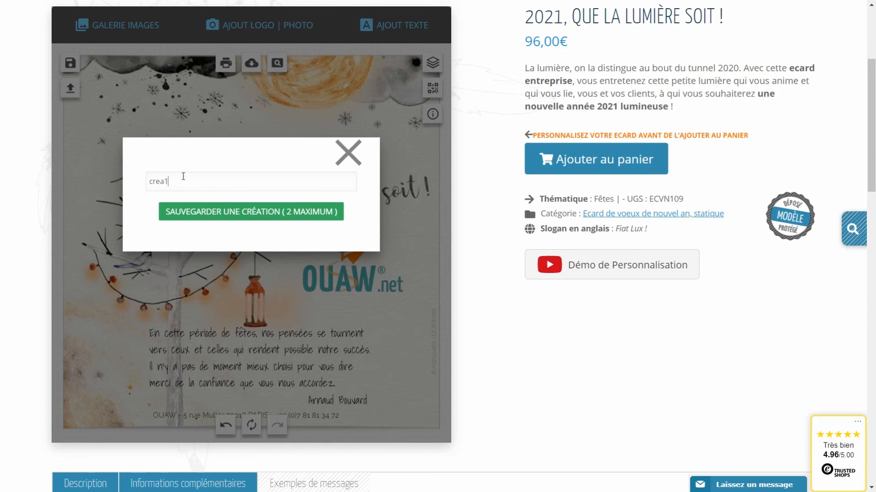
pyautogui.click(206, 212)
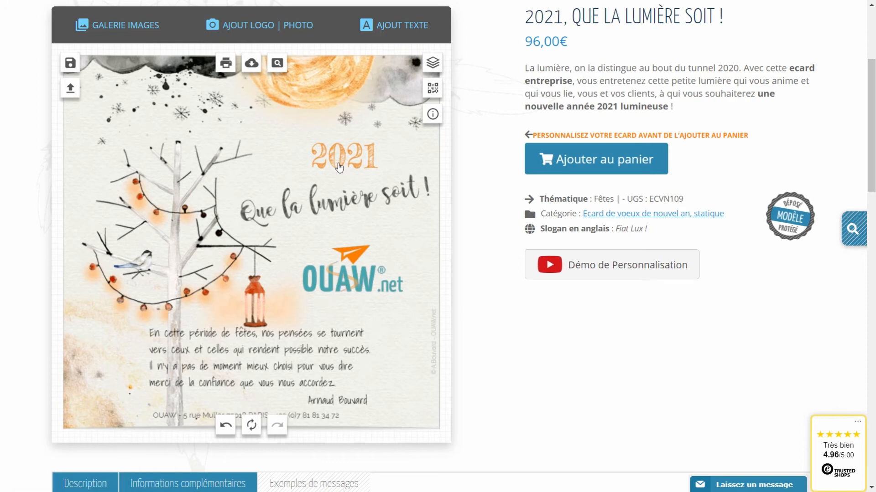
# Recolour the 2021 text a soft cyan-blue shade.
pyautogui.click(339, 167)
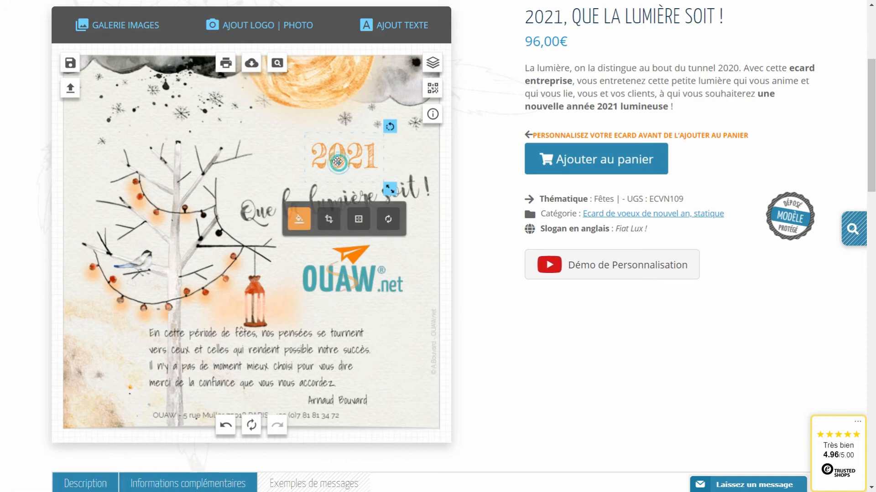
pyautogui.click(298, 220)
pyautogui.click(475, 241)
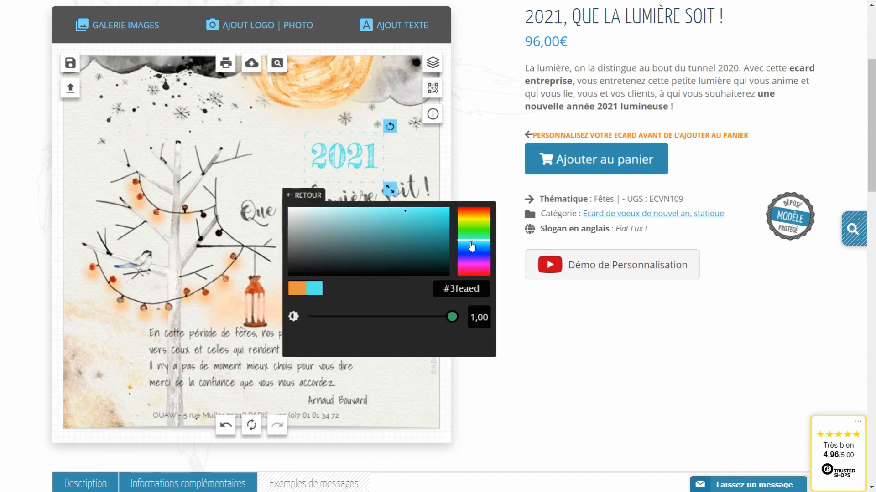
pyautogui.click(353, 223)
pyautogui.click(353, 228)
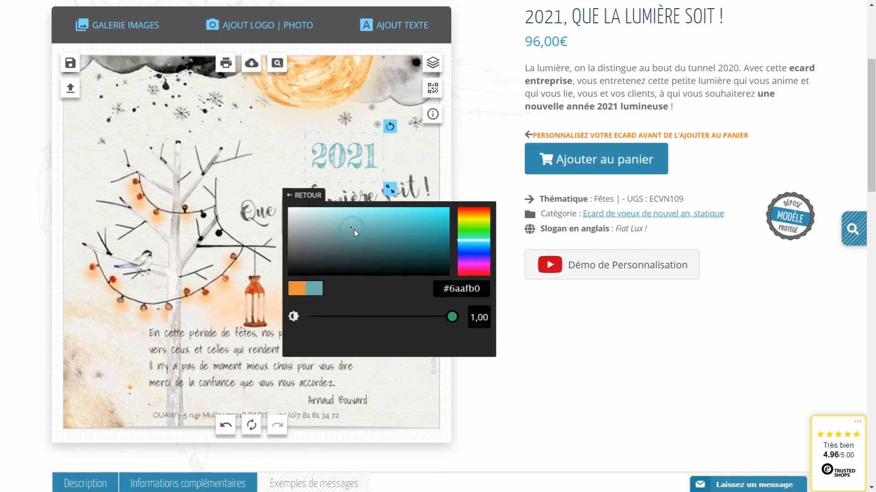
pyautogui.click(235, 186)
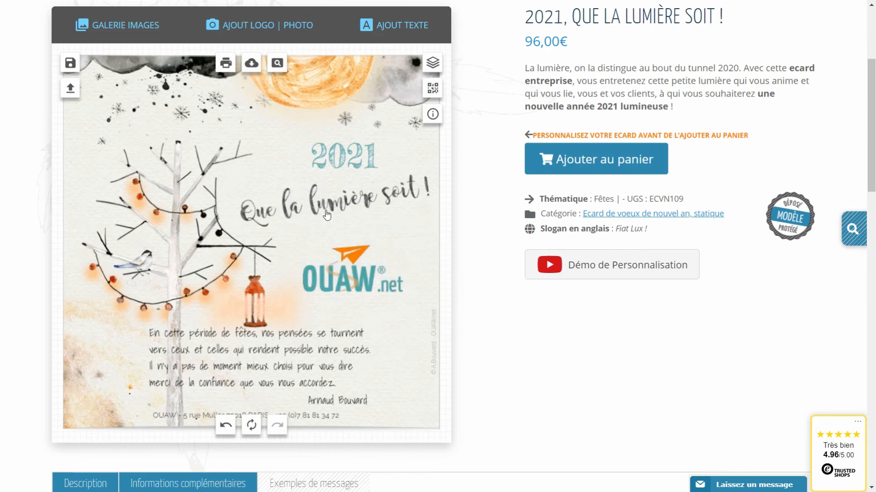
# Shrink the 'Que la lumière soit !' title slightly.
pyautogui.click(327, 214)
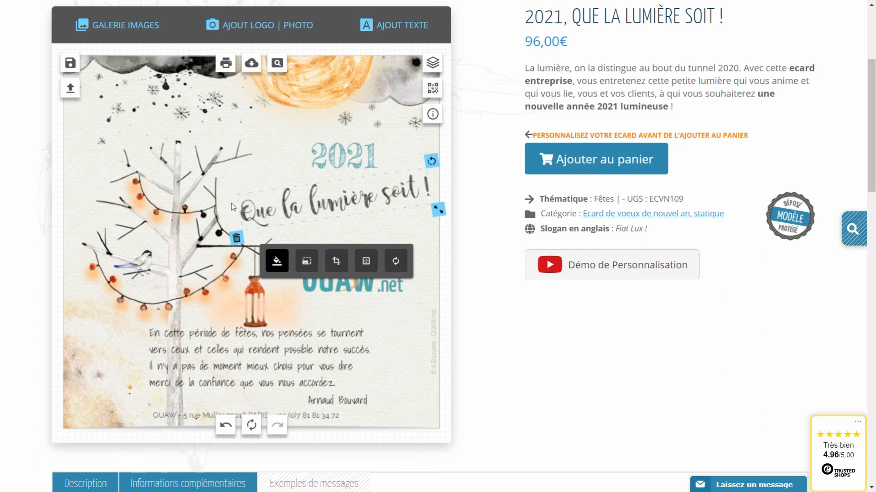
pyautogui.moveTo(438, 210); pyautogui.dragTo(431, 210)
pyautogui.click(138, 184)
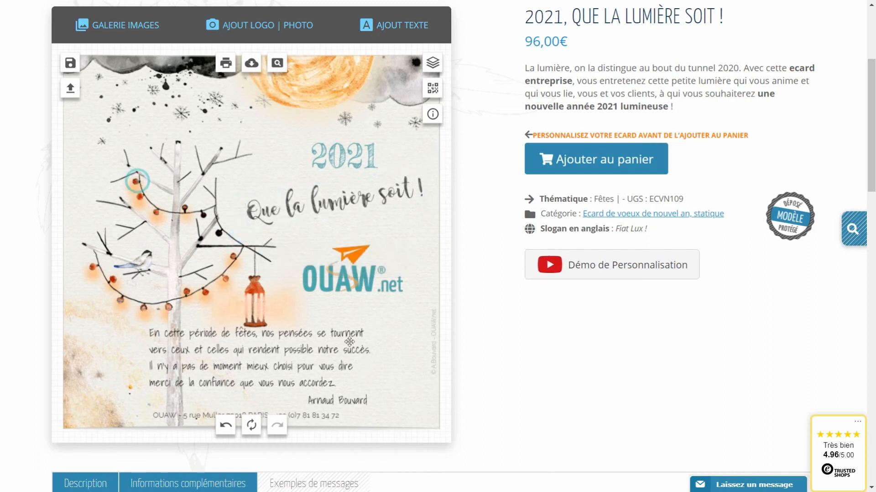
# Set the greeting message in italics.
pyautogui.click(262, 368)
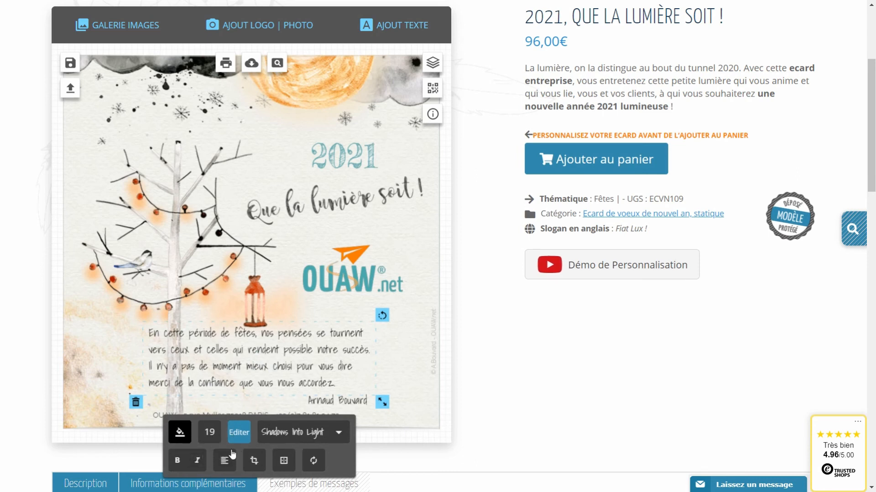
pyautogui.click(197, 461)
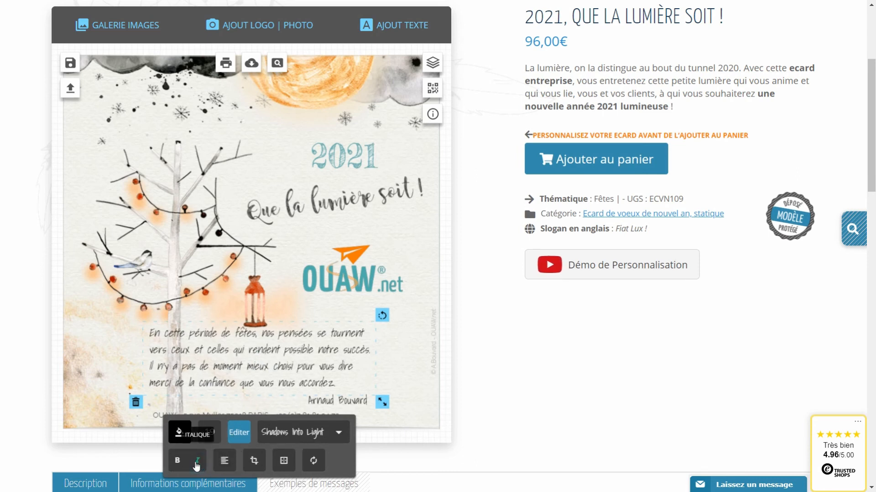
pyautogui.click(386, 375)
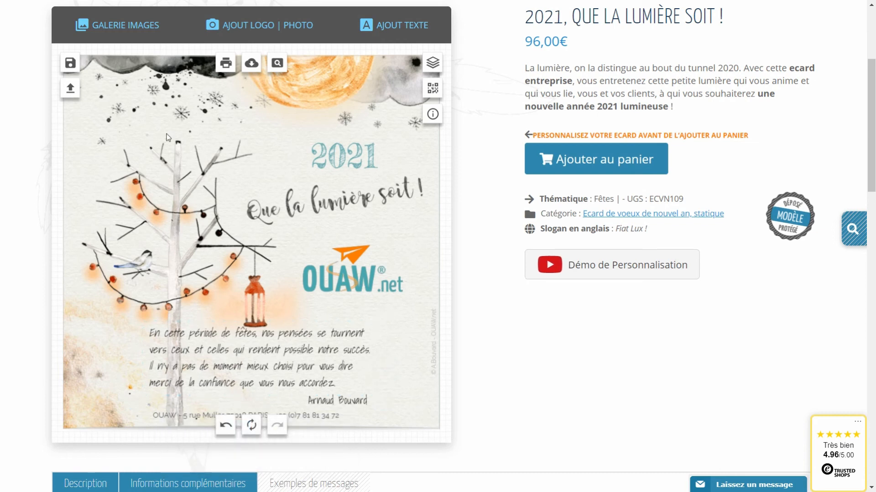
# Upload the photo linkedin-profil-photo.jpg onto the card.
pyautogui.click(114, 30)
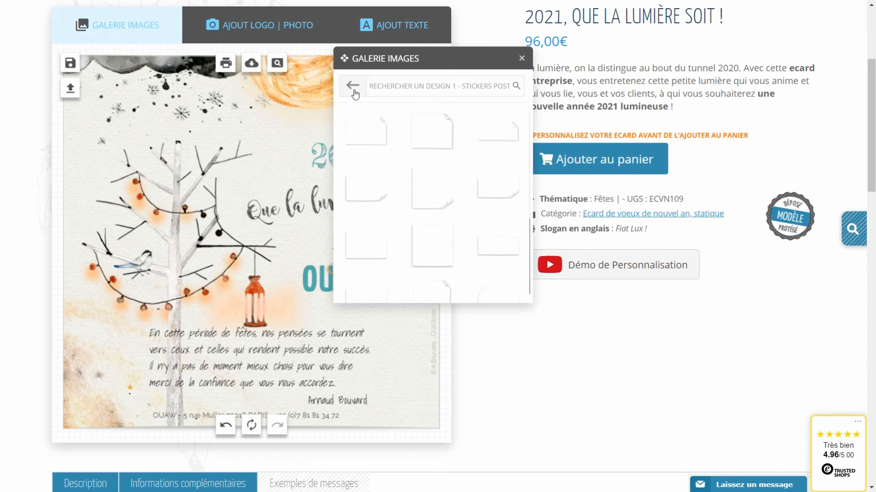
pyautogui.click(274, 246)
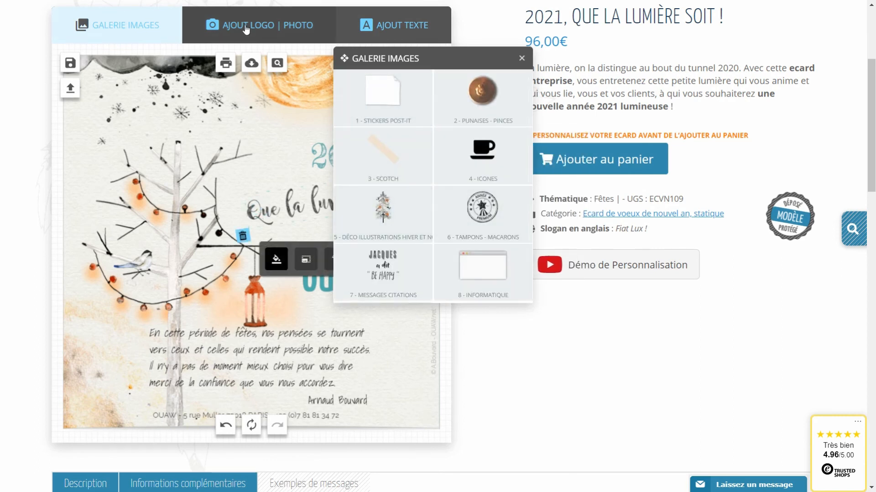
pyautogui.click(246, 29)
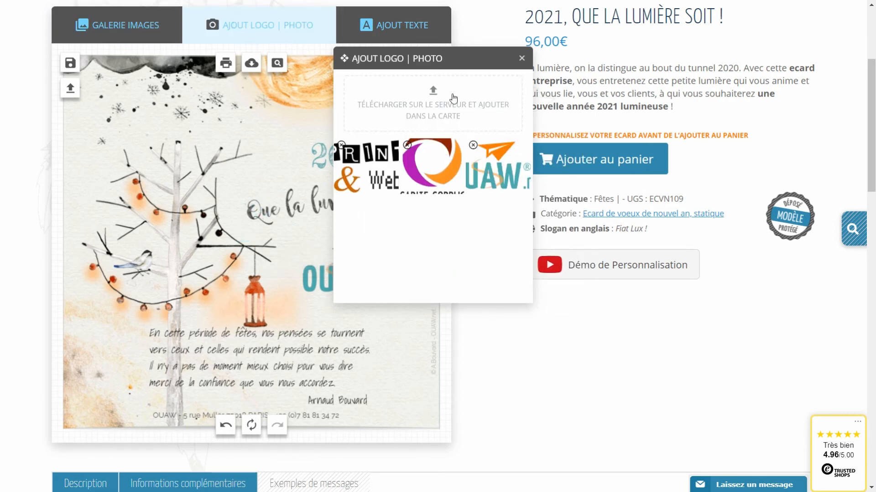
pyautogui.click(436, 98)
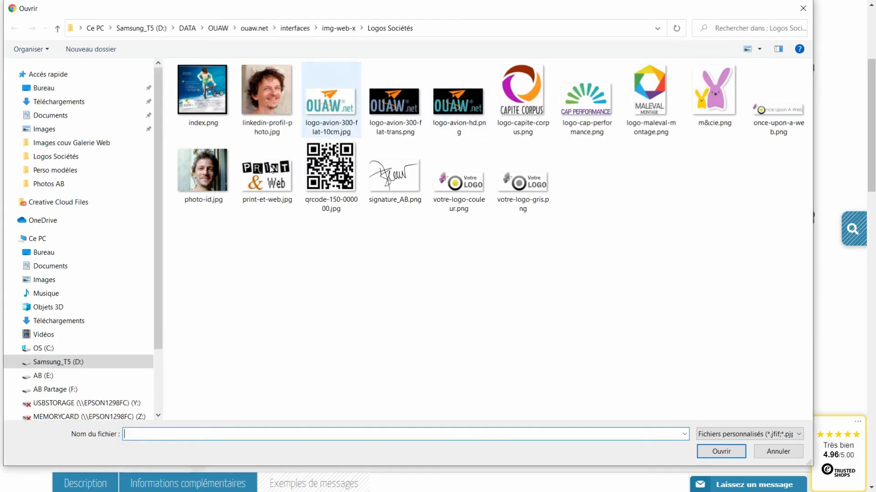
pyautogui.click(265, 103)
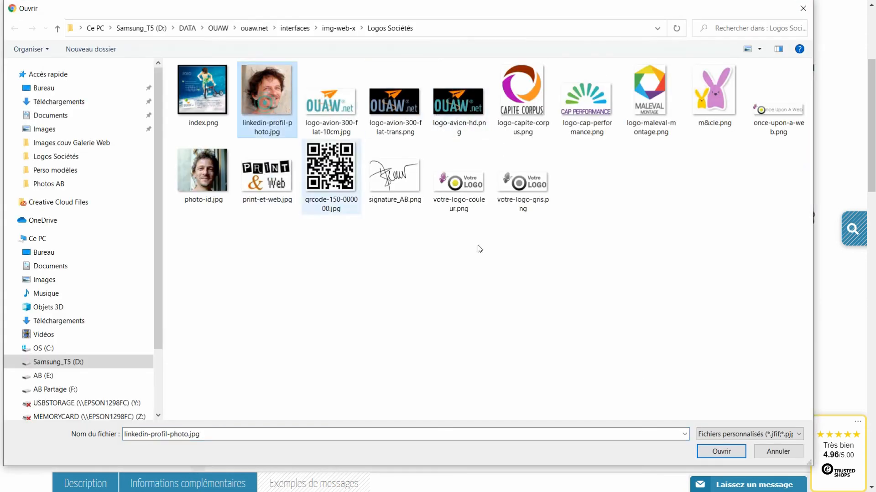
pyautogui.click(725, 452)
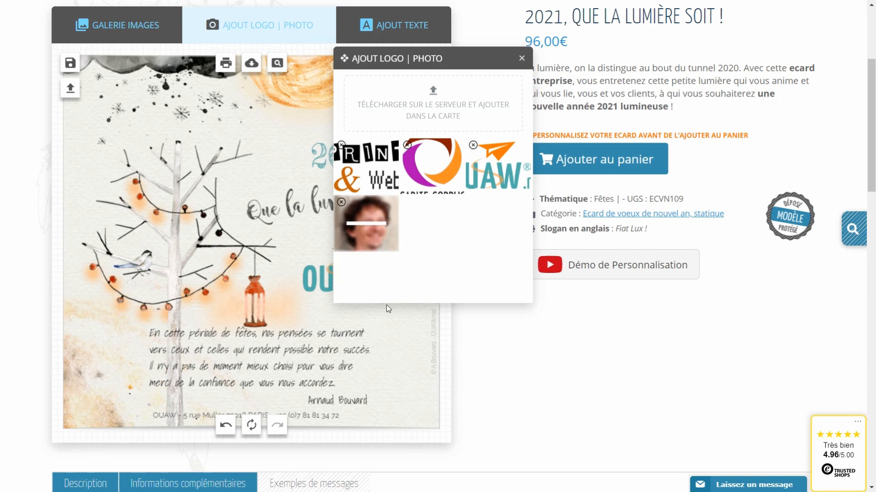
# Shrink the portrait and position it at the card's upper-left.
pyautogui.moveTo(392, 364); pyautogui.dragTo(290, 308)
pyautogui.moveTo(236, 243); pyautogui.dragTo(122, 171)
pyautogui.moveTo(193, 227); pyautogui.dragTo(182, 215)
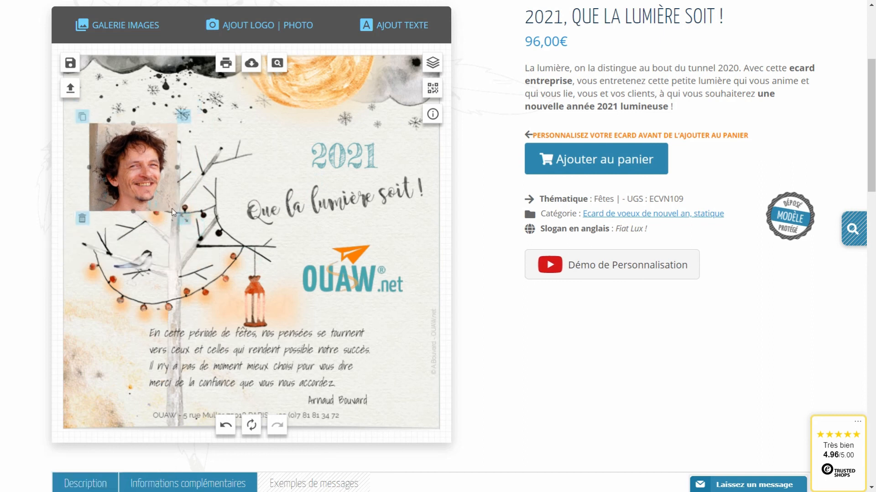
pyautogui.moveTo(132, 163); pyautogui.dragTo(140, 174)
# Add a white Post-it sticker at the upper-left, placed underneath and tilted slightly.
pyautogui.click(110, 26)
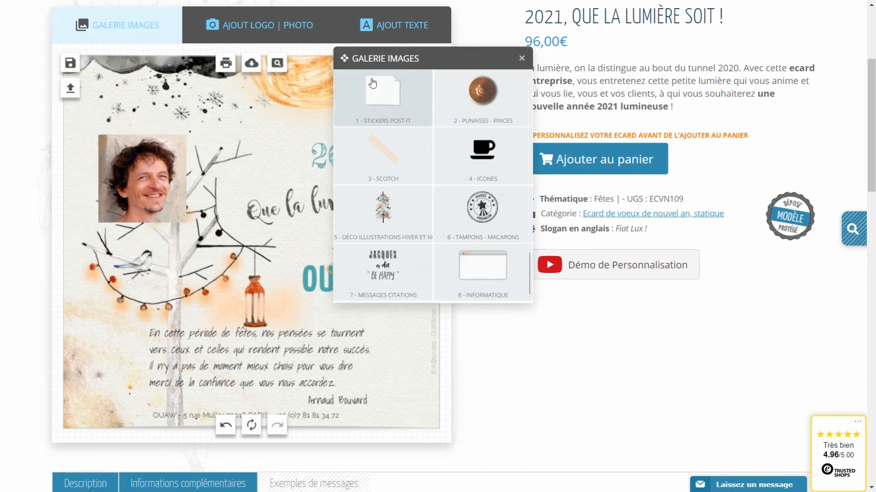
pyautogui.click(377, 81)
pyautogui.click(445, 243)
pyautogui.moveTo(253, 231); pyautogui.dragTo(306, 179)
pyautogui.click(190, 261)
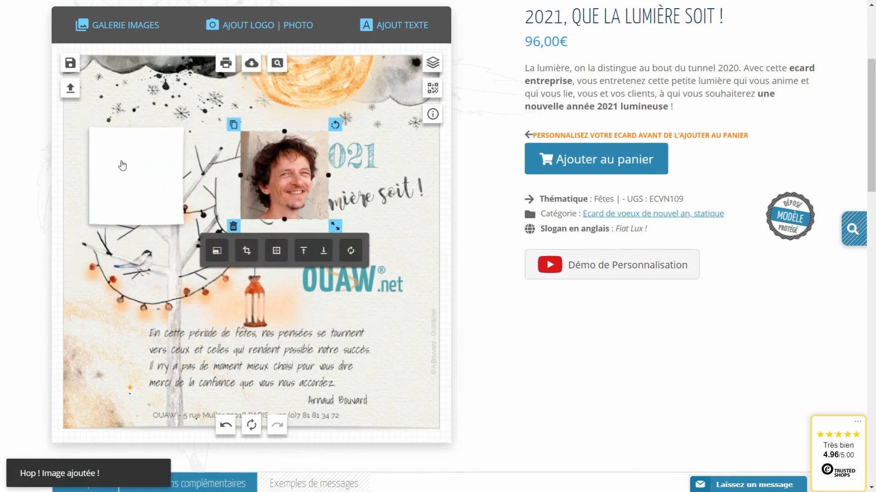
pyautogui.click(122, 160)
pyautogui.moveTo(187, 122); pyautogui.dragTo(186, 115)
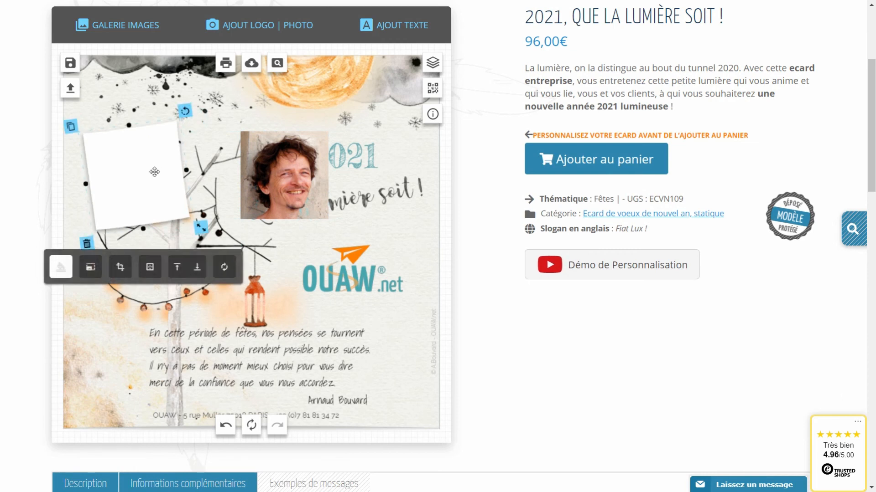
# Move the portrait onto the white frame and rotate it to match.
pyautogui.moveTo(290, 180); pyautogui.dragTo(152, 169)
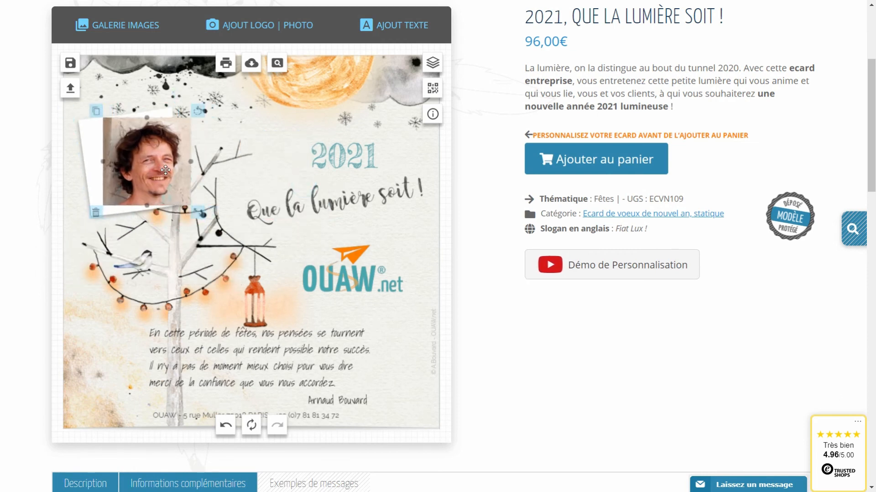
pyautogui.moveTo(198, 112); pyautogui.dragTo(178, 102)
pyautogui.moveTo(151, 161)
pyautogui.mouseDown()
pyautogui.moveTo(135, 162)
pyautogui.moveTo(183, 154)
pyautogui.moveTo(135, 162)
pyautogui.mouseUp()
pyautogui.click(224, 155)
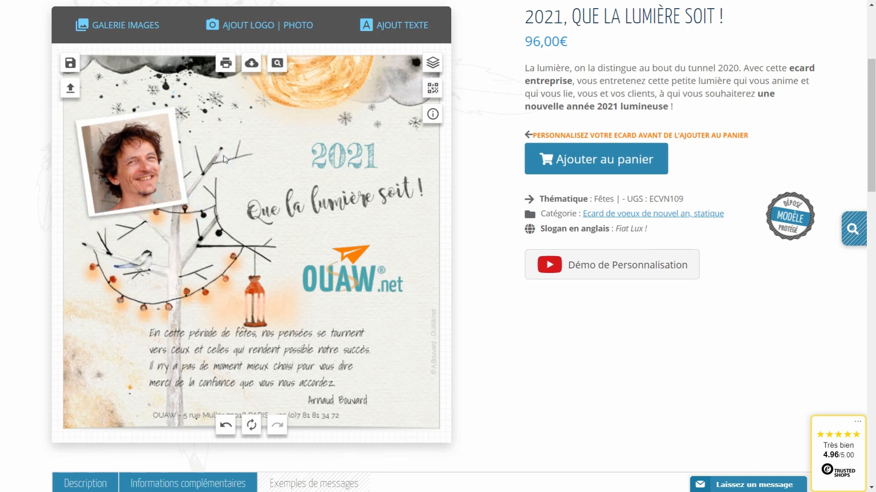
pyautogui.click(134, 36)
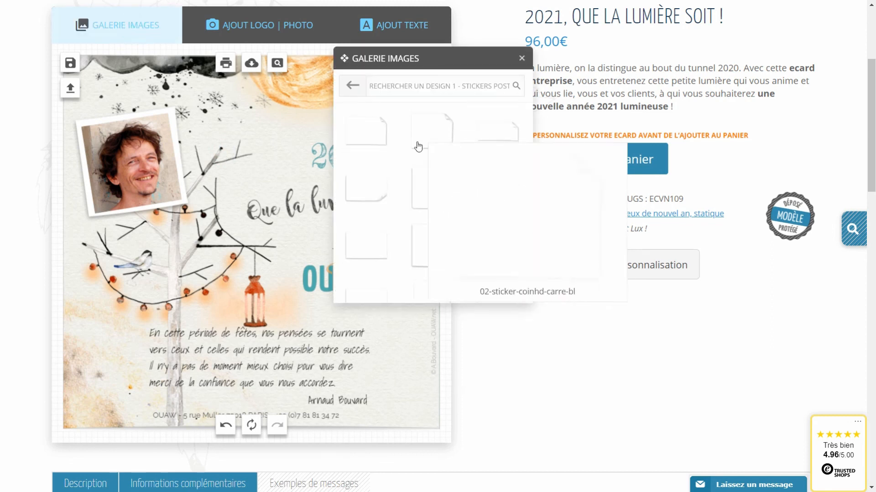
# Add a blue scotch tape strip over the portrait's top-left corner.
pyautogui.click(389, 156)
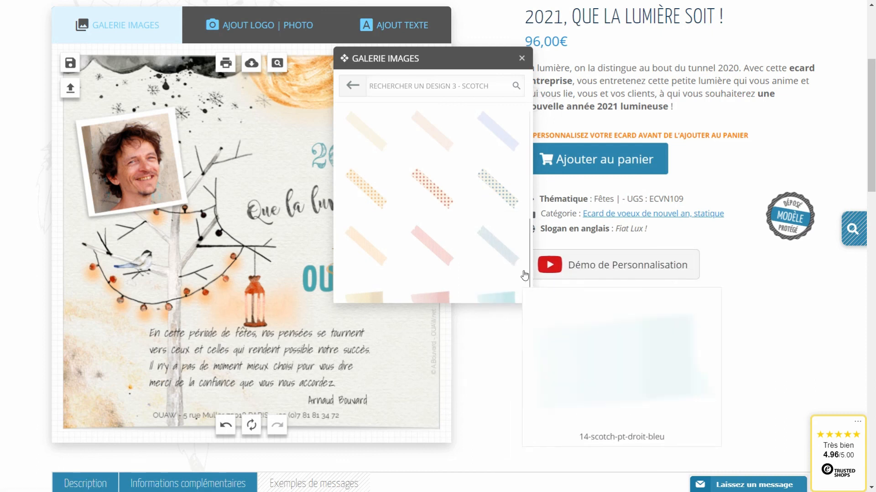
pyautogui.click(490, 254)
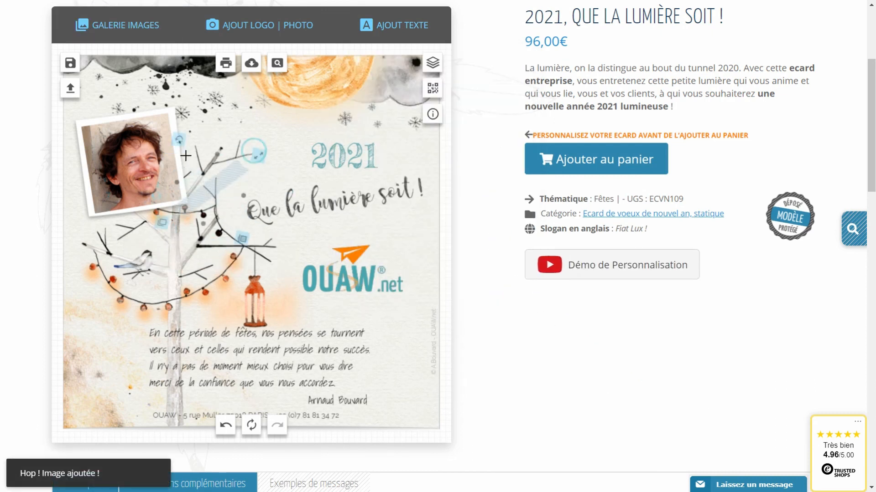
pyautogui.moveTo(213, 186); pyautogui.dragTo(94, 126)
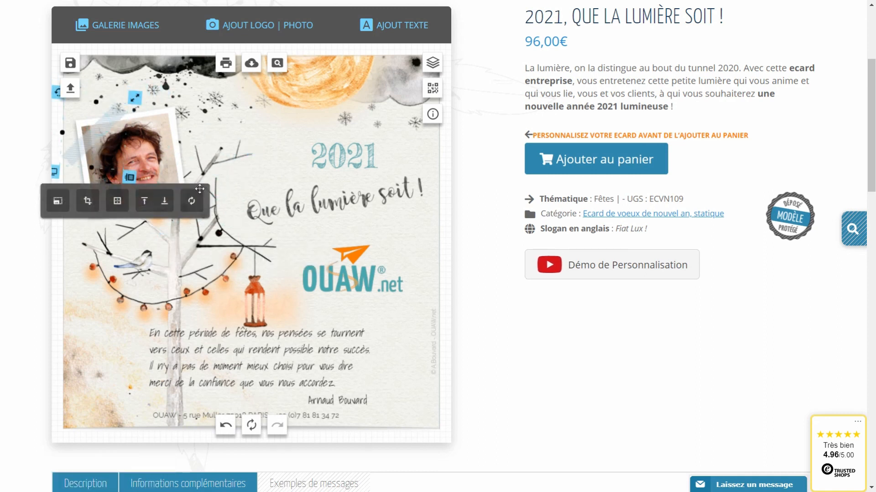
pyautogui.click(124, 365)
# Save the taped-portrait card as a second creation named crea2.
pyautogui.click(70, 63)
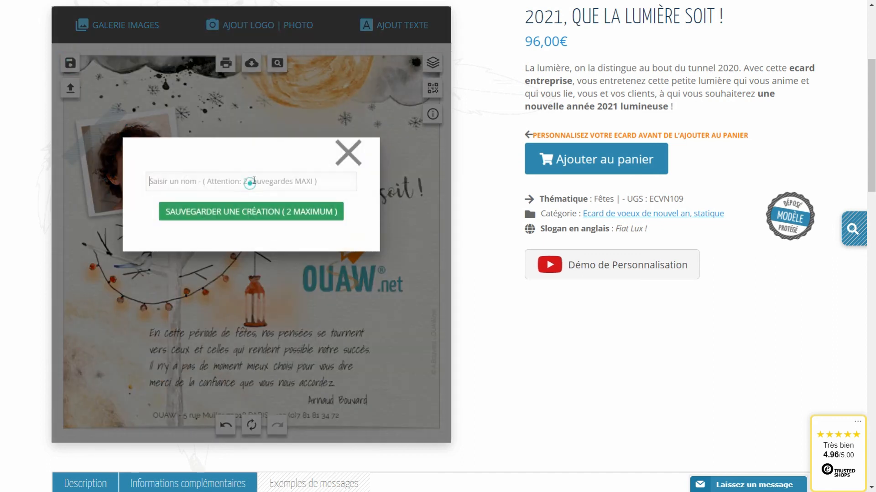
pyautogui.write('crea2')
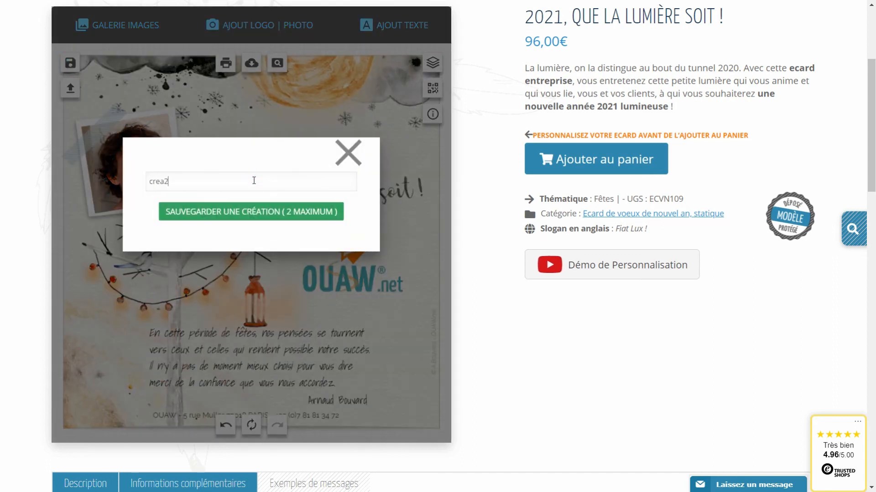
pyautogui.click(212, 210)
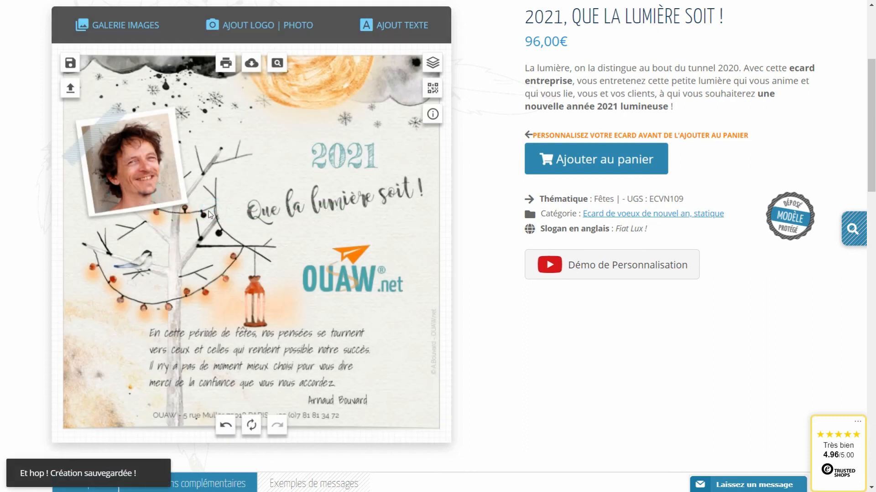
pyautogui.click(70, 88)
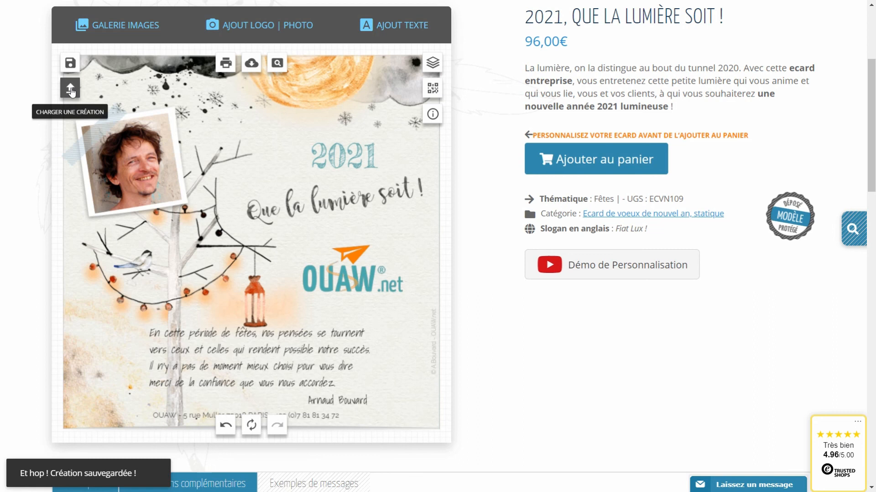
pyautogui.click(71, 90)
pyautogui.click(361, 104)
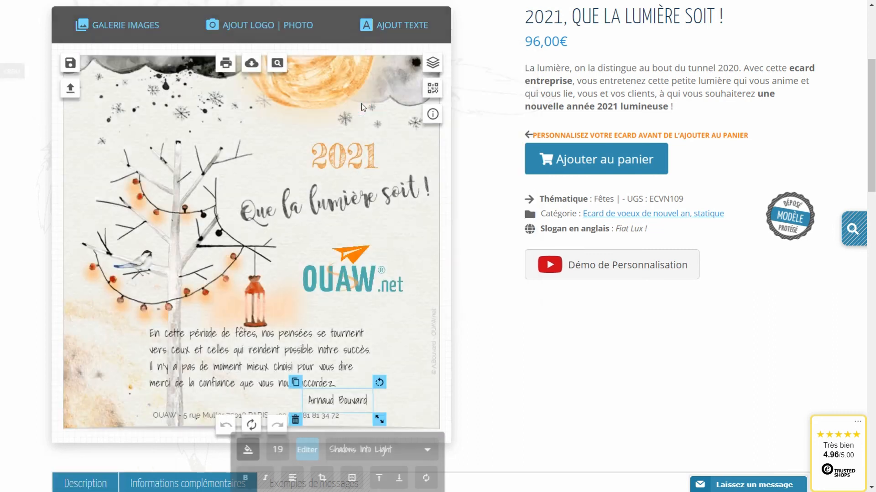
pyautogui.click(70, 88)
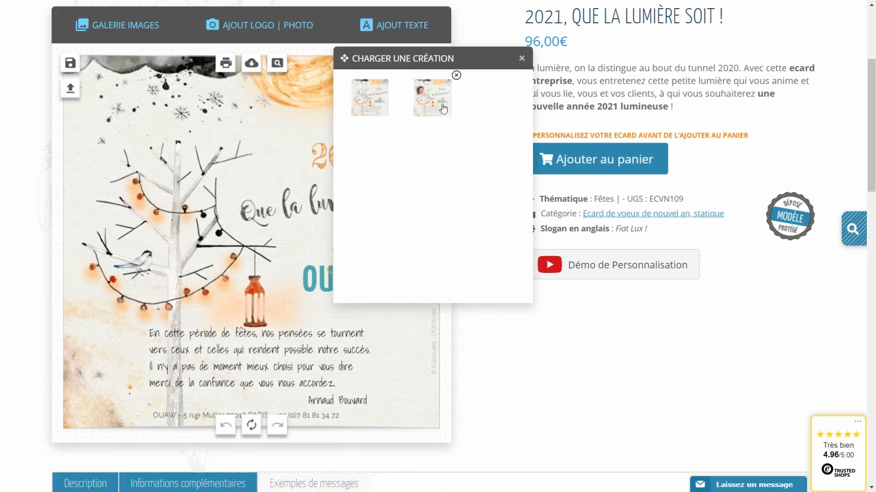
pyautogui.click(430, 93)
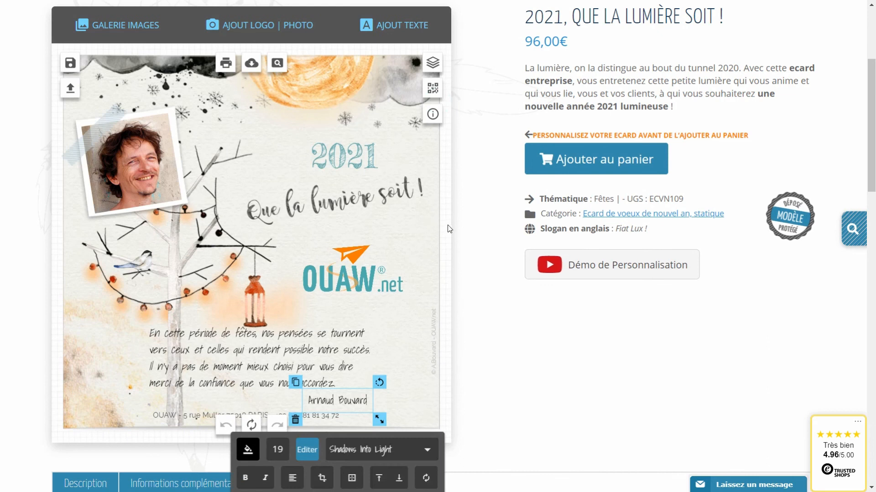
pyautogui.click(473, 225)
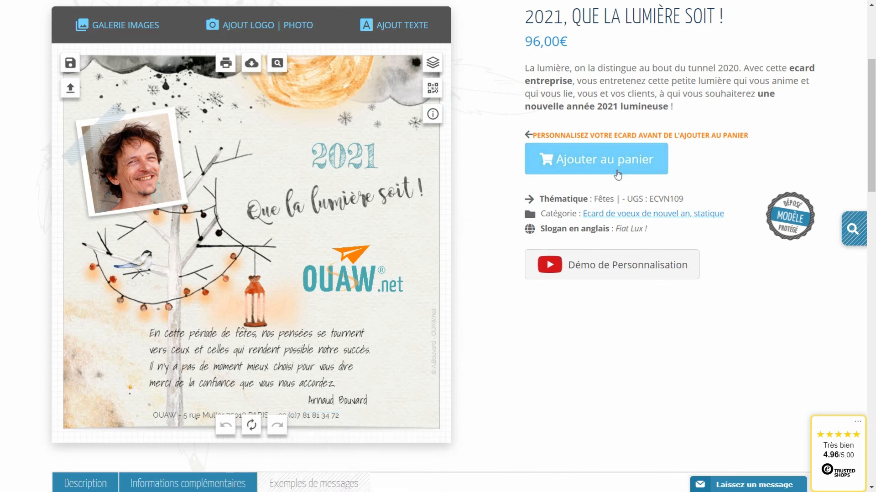